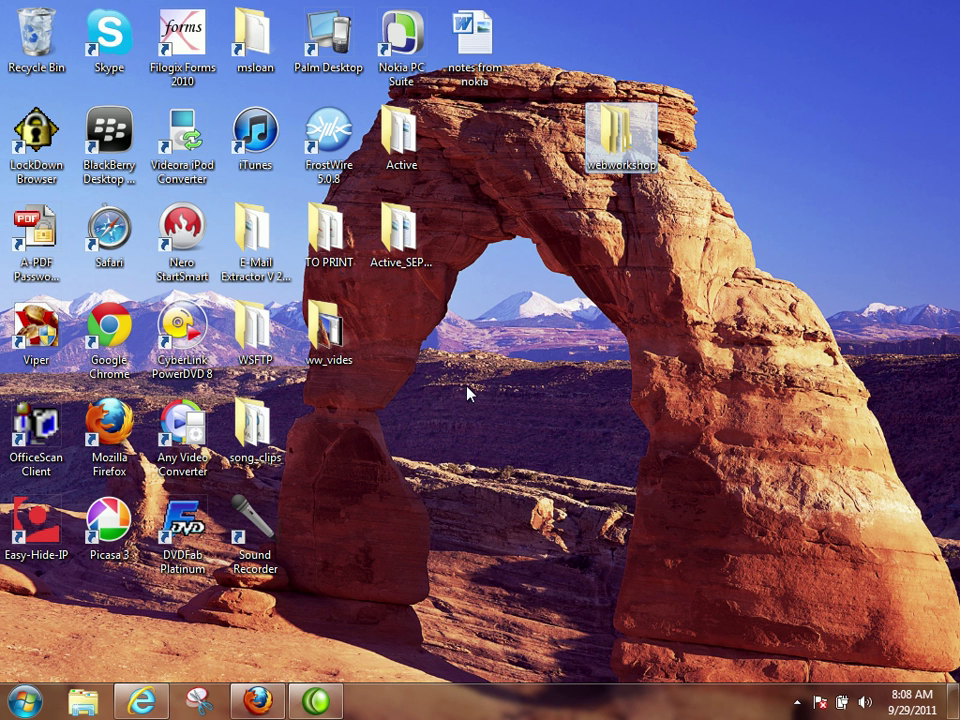
Open the webworkshop folder on the desktop and review the stepstyles and images subfolders inside its steps folder.
{"action": "left_click_drag", "start_coordinate": [633, 150], "coordinate": [489, 448]}
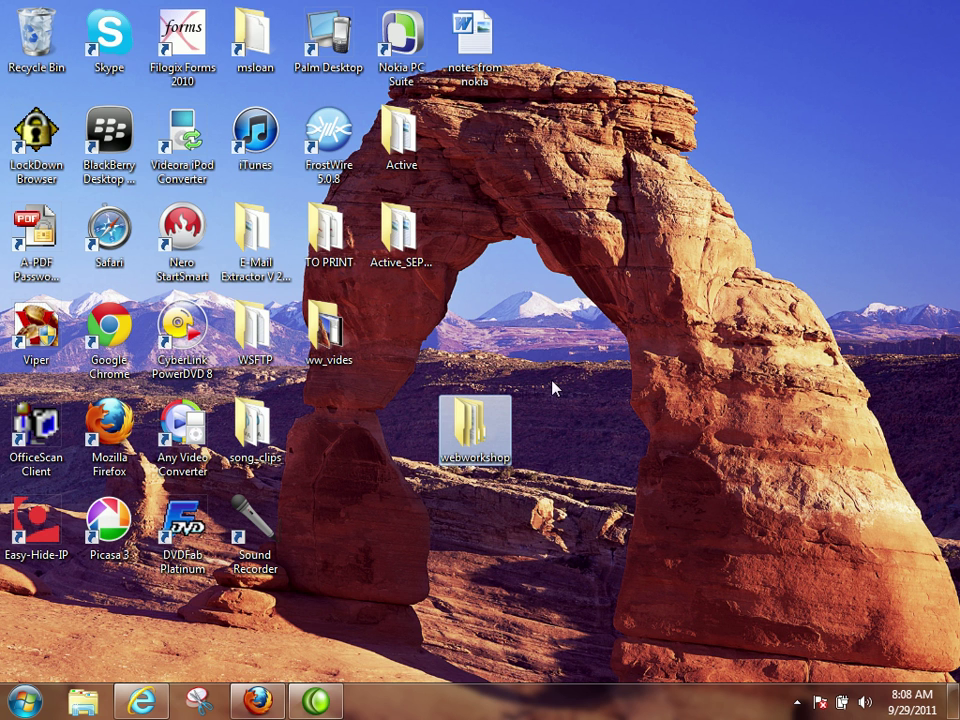
{"action": "double_click", "coordinate": [487, 437]}
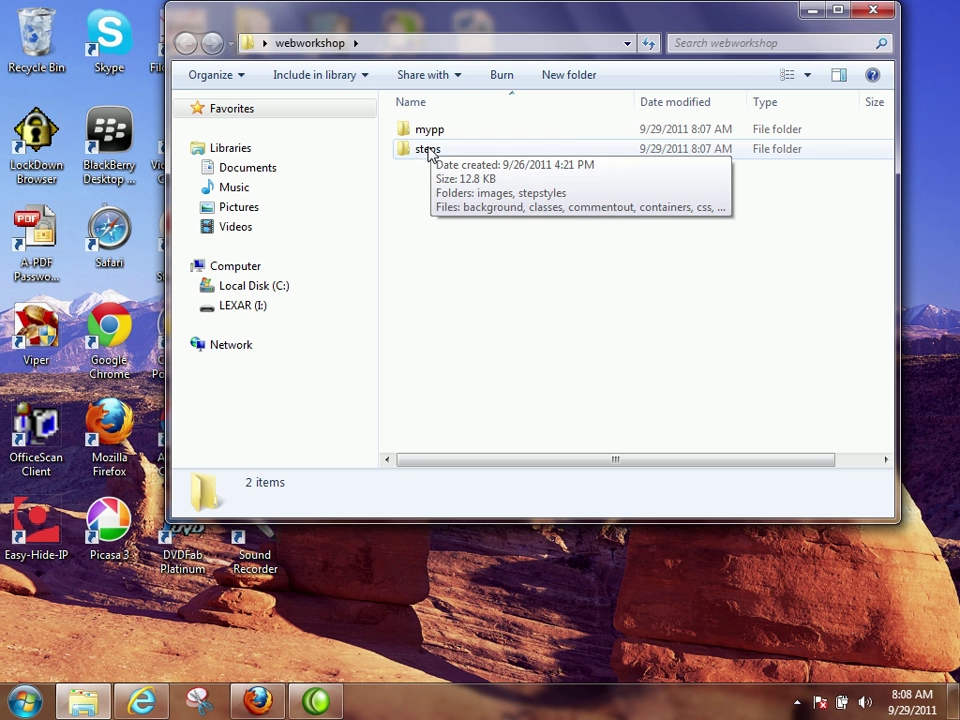
{"action": "double_click", "coordinate": [420, 150]}
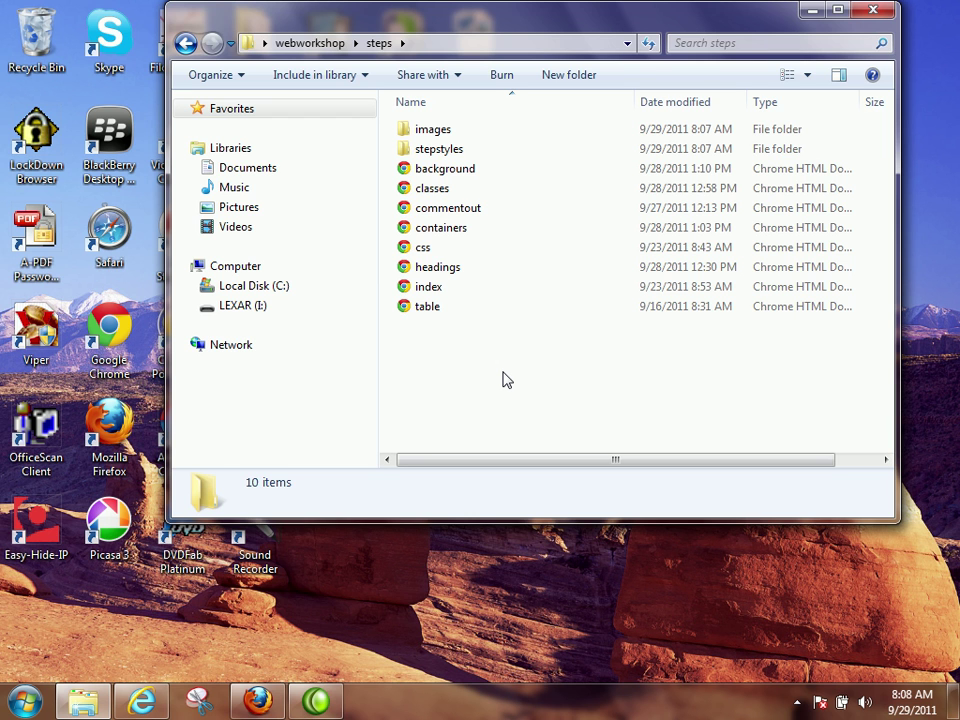
{"action": "double_click", "coordinate": [458, 151]}
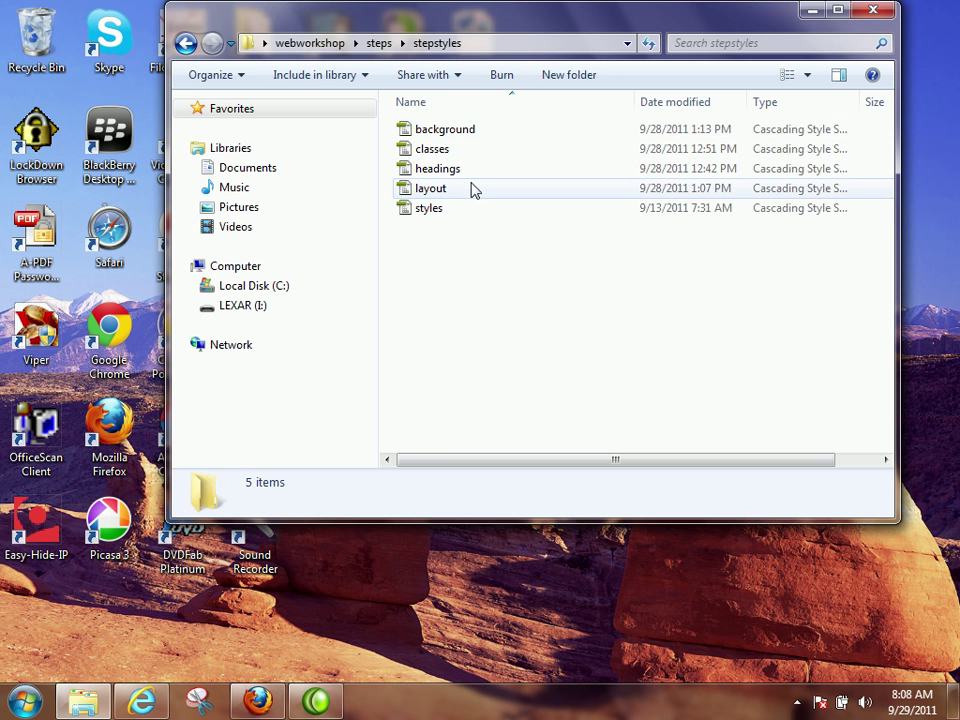
{"action": "left_click", "coordinate": [192, 47]}
{"action": "double_click", "coordinate": [426, 130]}
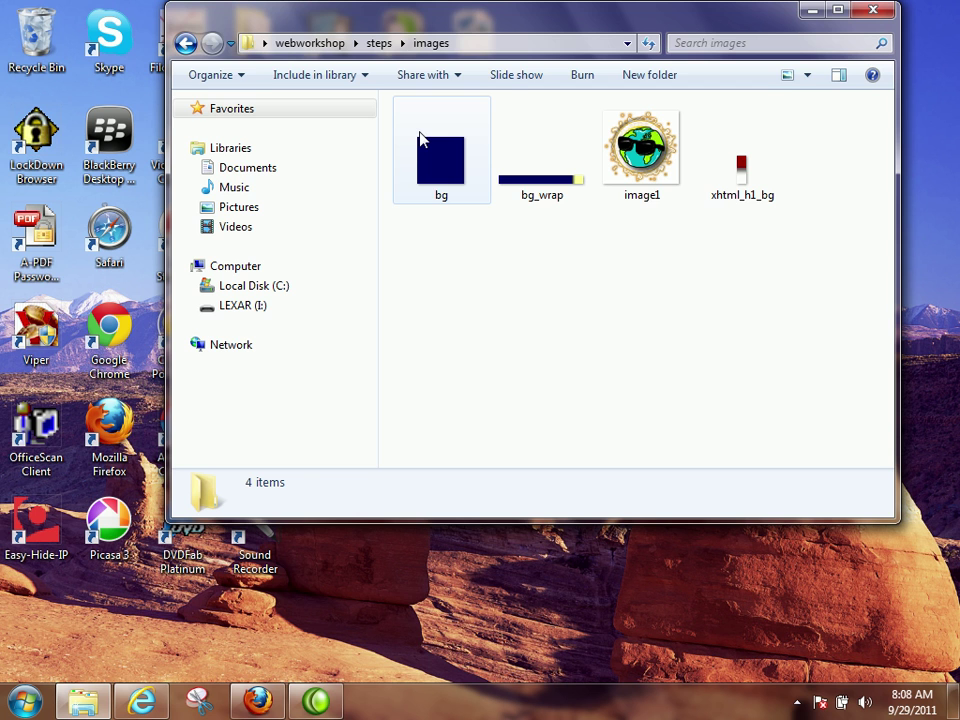
{"action": "left_click", "coordinate": [185, 43]}
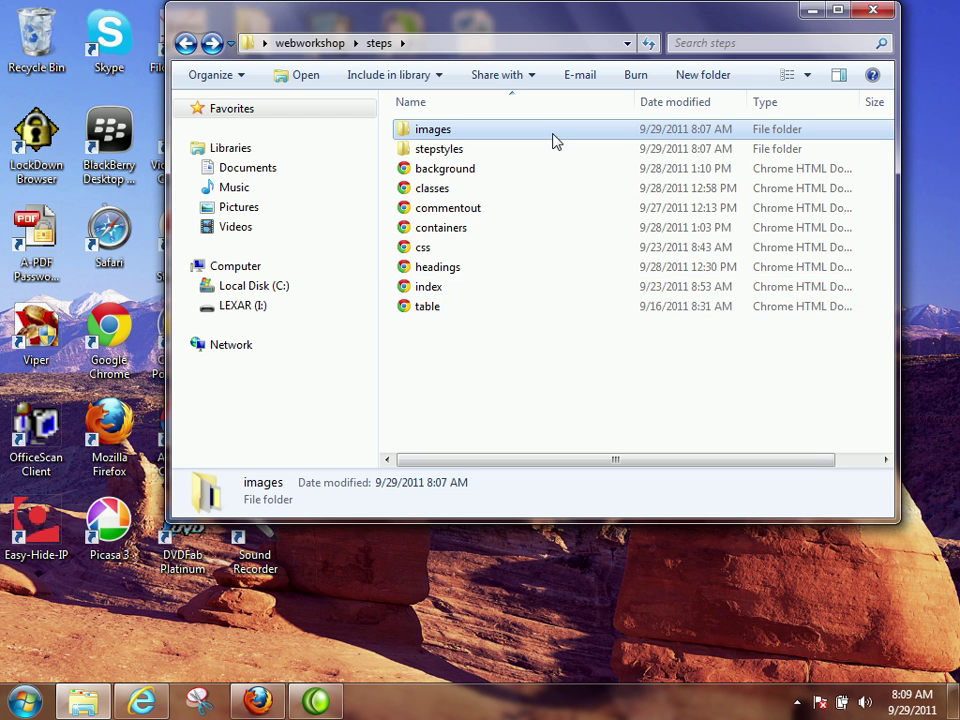
{"action": "key", "text": "BackSpace"}
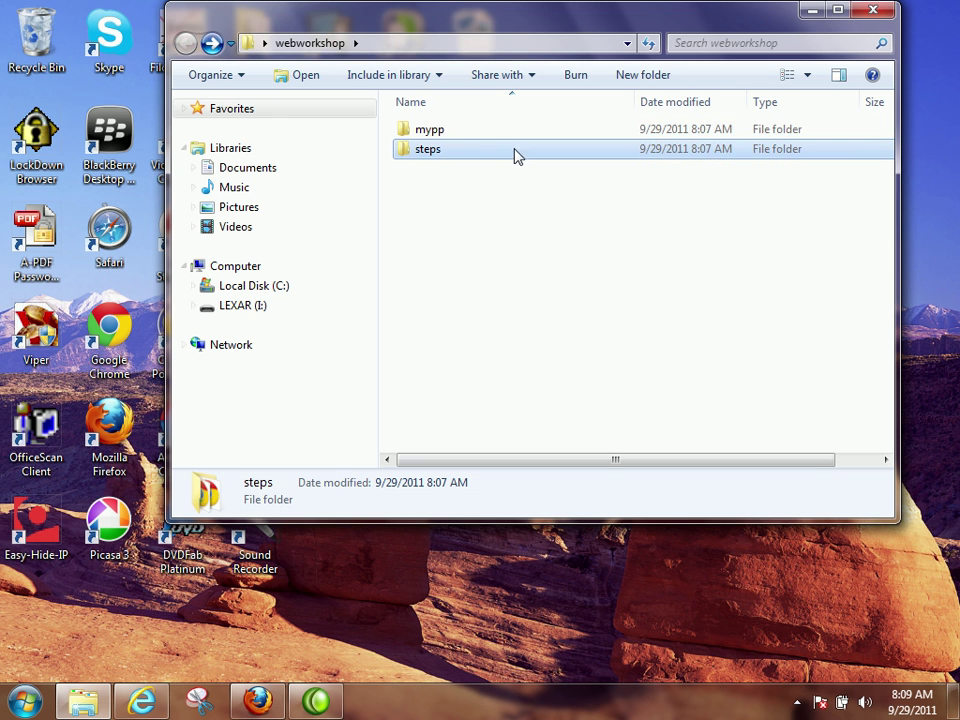
Review the mypp folder with its myppstyles and images subfolders and close the folder window.
{"action": "double_click", "coordinate": [480, 138]}
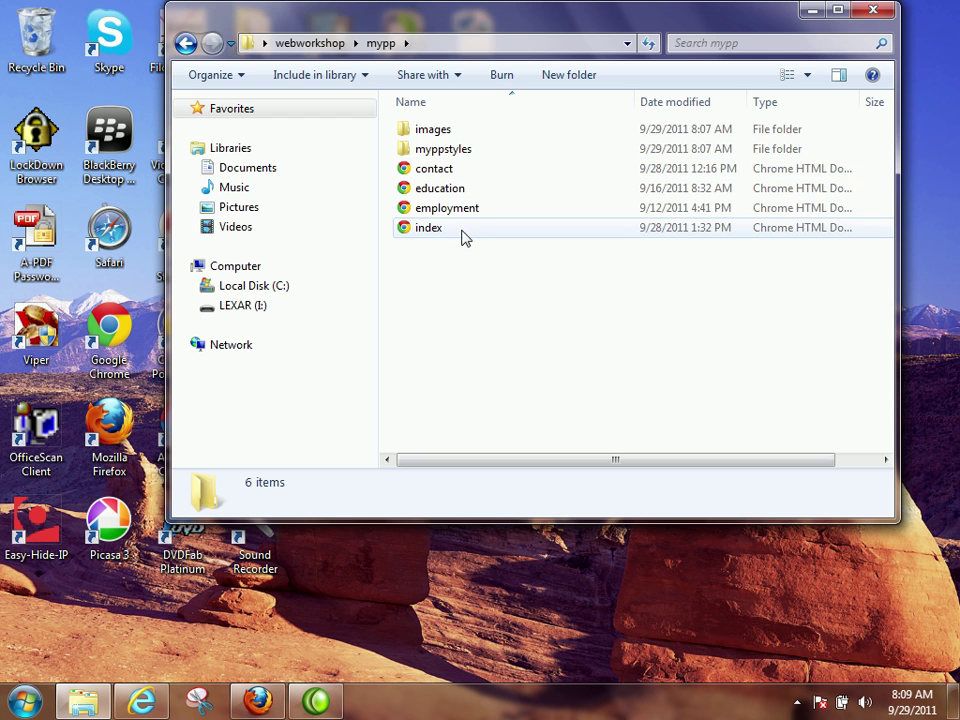
{"action": "double_click", "coordinate": [462, 150]}
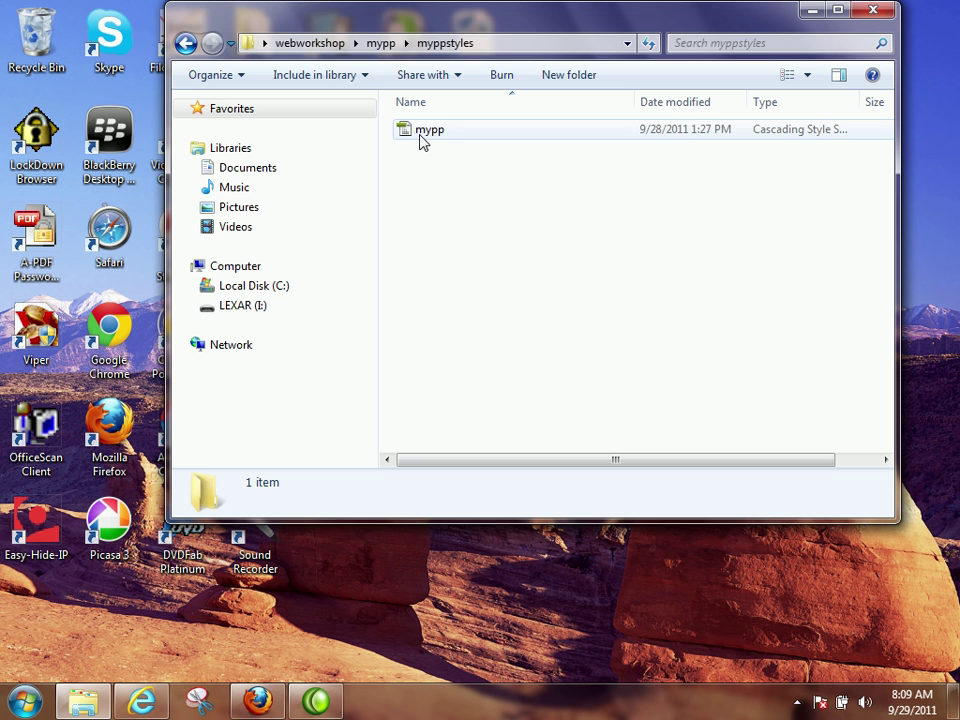
{"action": "key", "text": "BackSpace"}
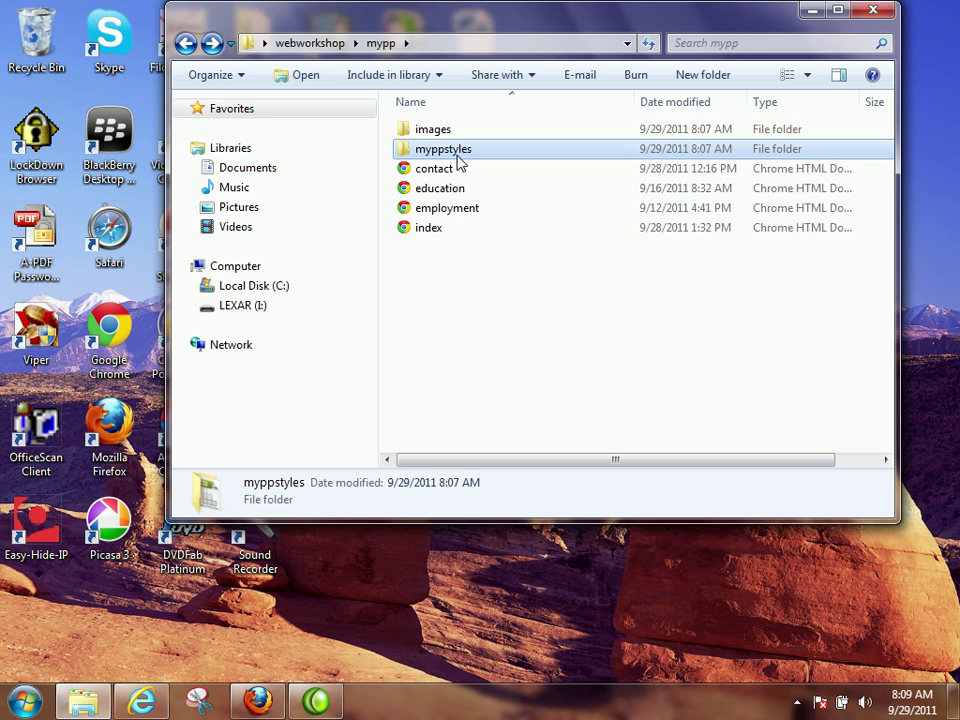
{"action": "double_click", "coordinate": [433, 131]}
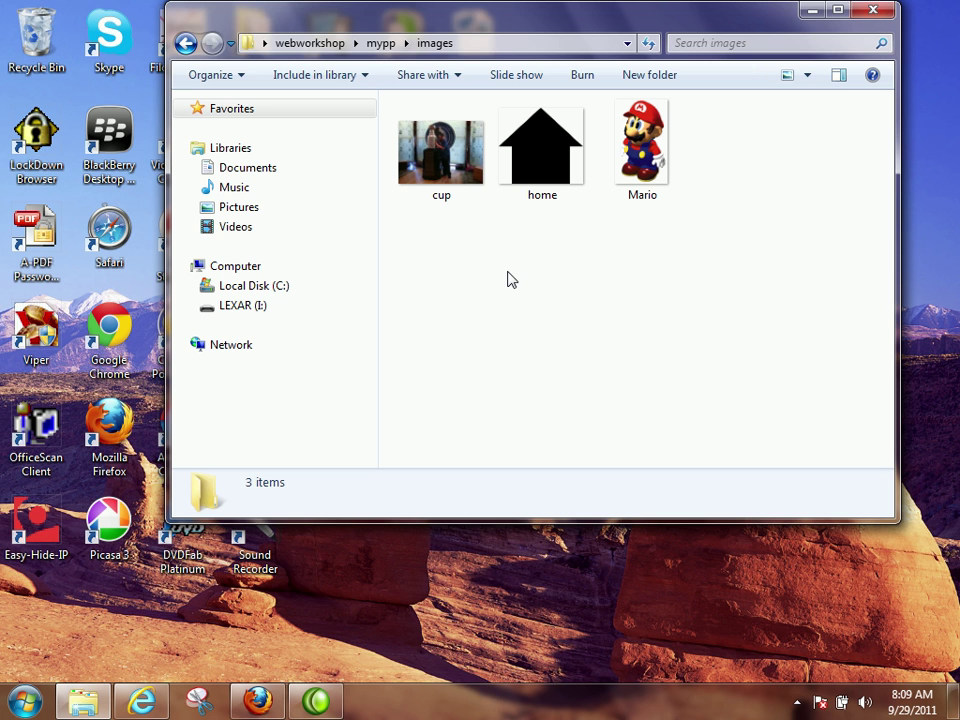
{"action": "left_click", "coordinate": [186, 44]}
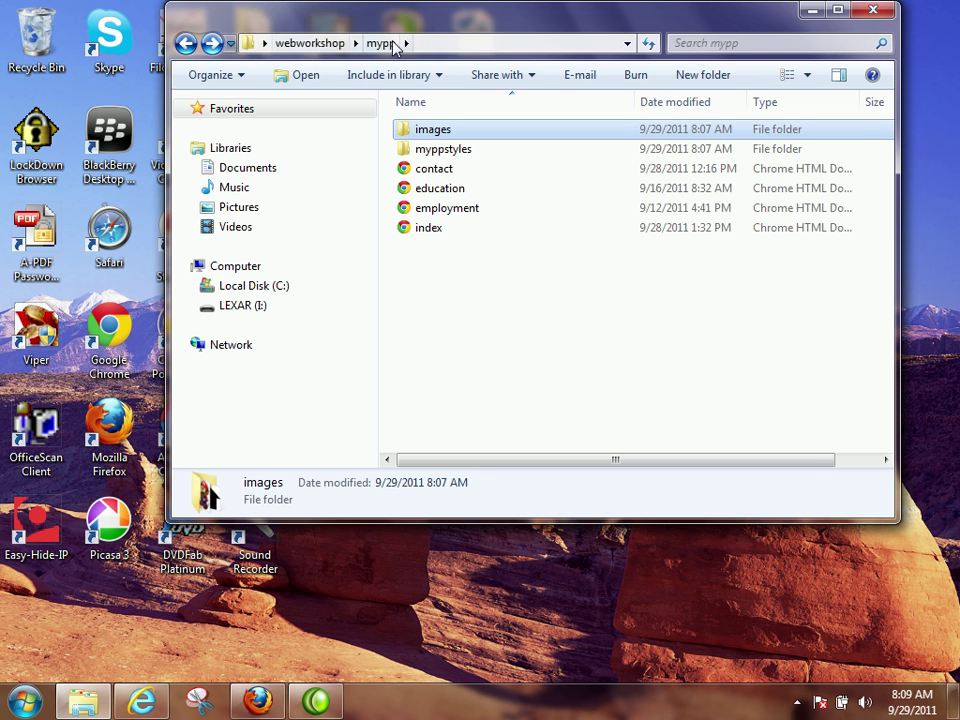
{"action": "left_click", "coordinate": [873, 11]}
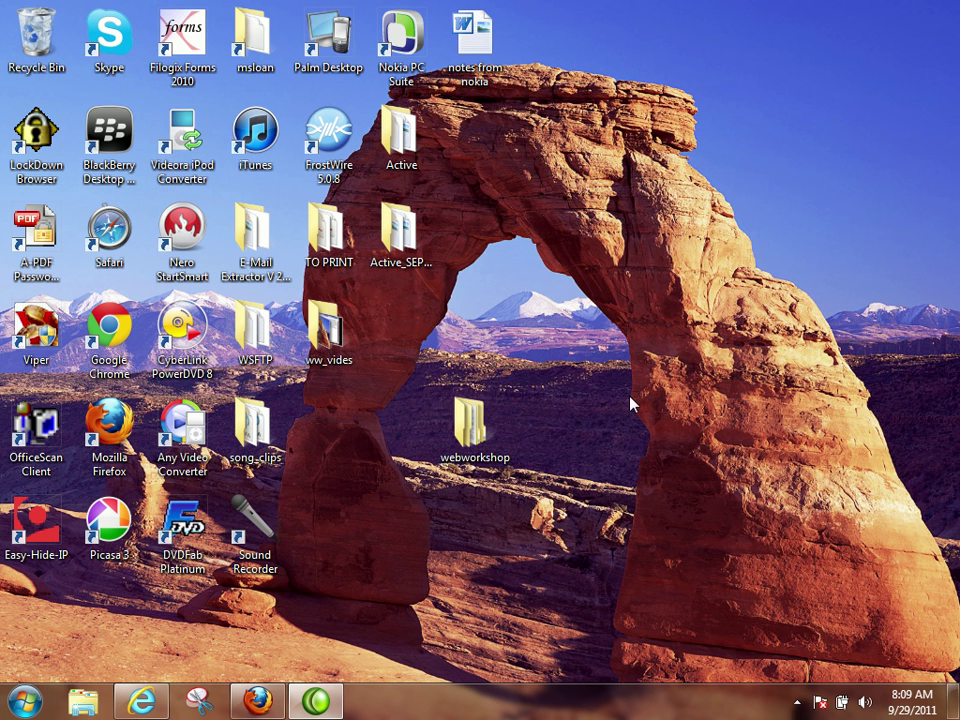
Reposition the webworkshop folder in an empty area of the desktop and recheck the contents of its steps folder.
{"action": "left_click_drag", "start_coordinate": [471, 425], "coordinate": [473, 326]}
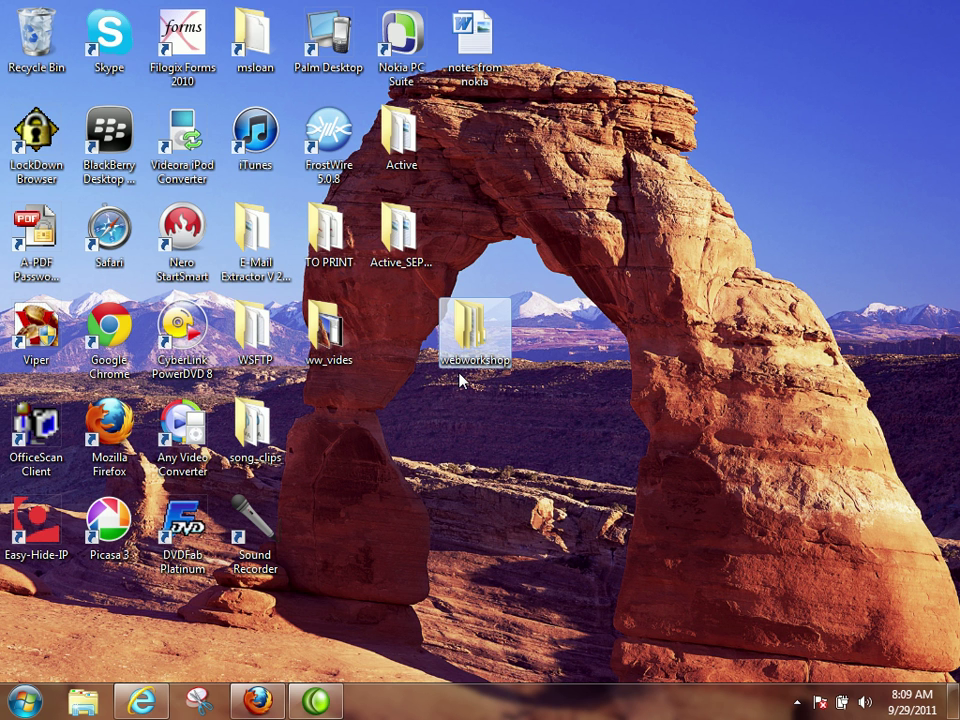
{"action": "left_click_drag", "start_coordinate": [450, 369], "coordinate": [522, 369]}
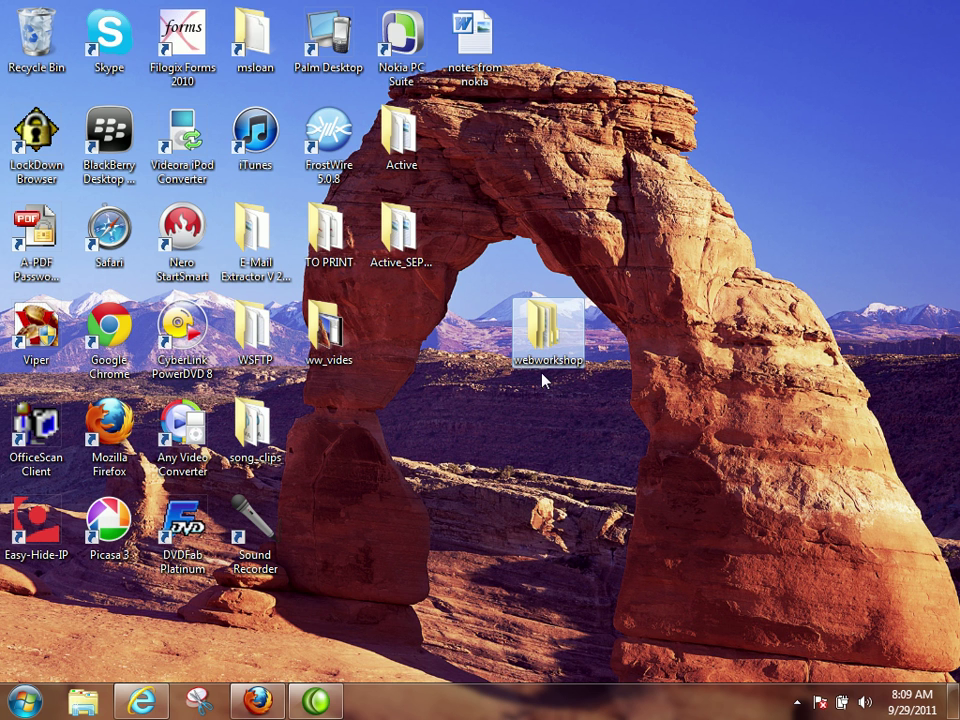
{"action": "double_click", "coordinate": [548, 363]}
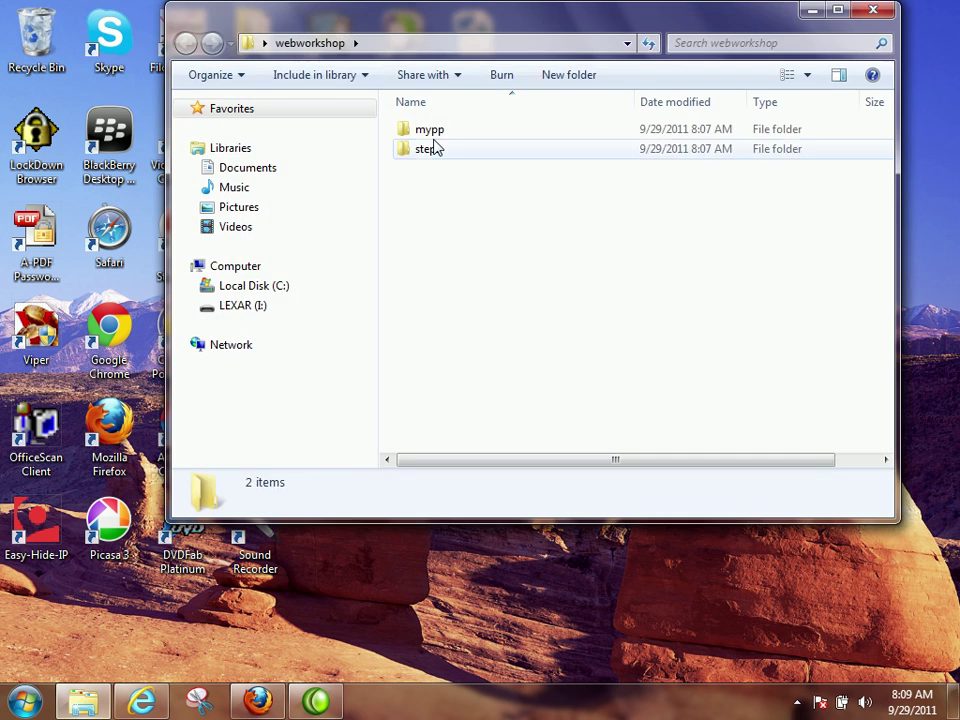
{"action": "double_click", "coordinate": [431, 150]}
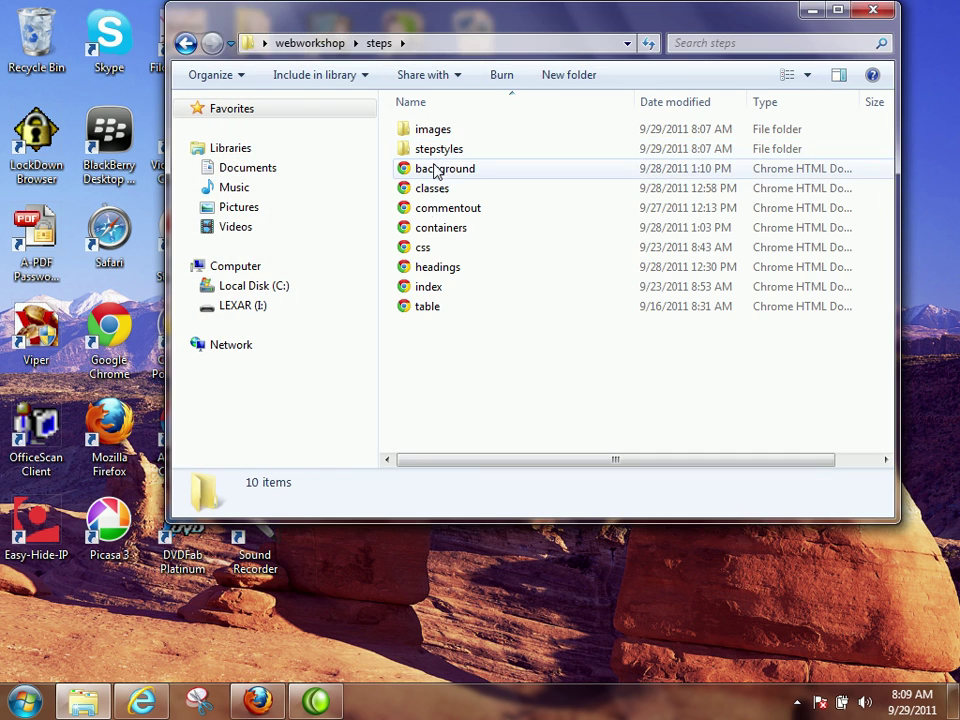
{"action": "left_click", "coordinate": [873, 10]}
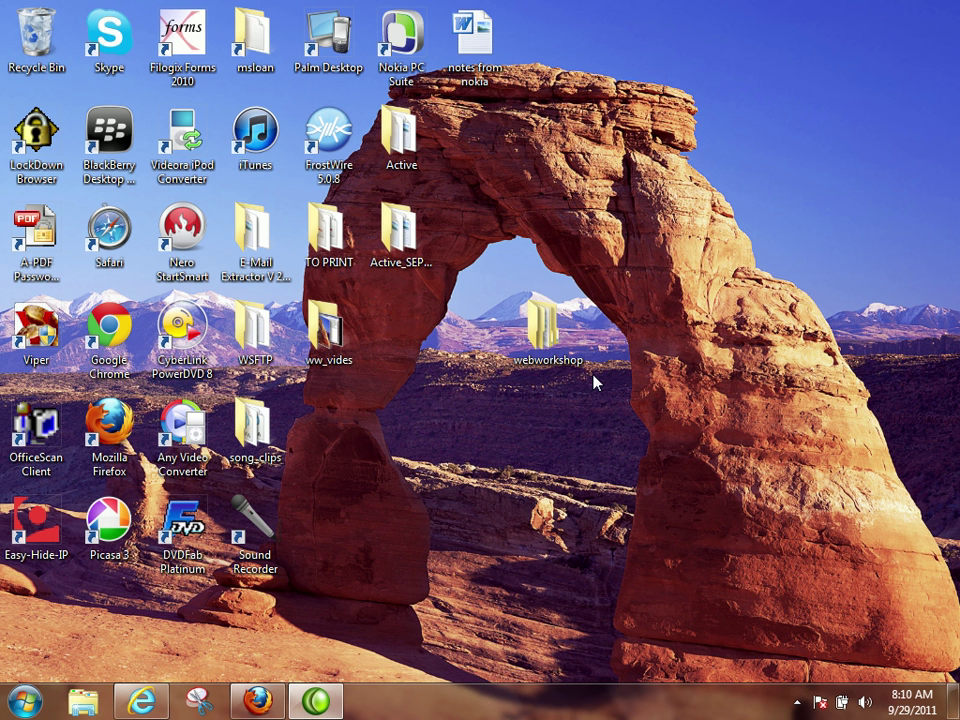
Switch to Internet Explorer, close the GOES page, and open the FanshaweOnline inbox from the myFanshawe portal in place of the portal page.
{"action": "left_click", "coordinate": [141, 702]}
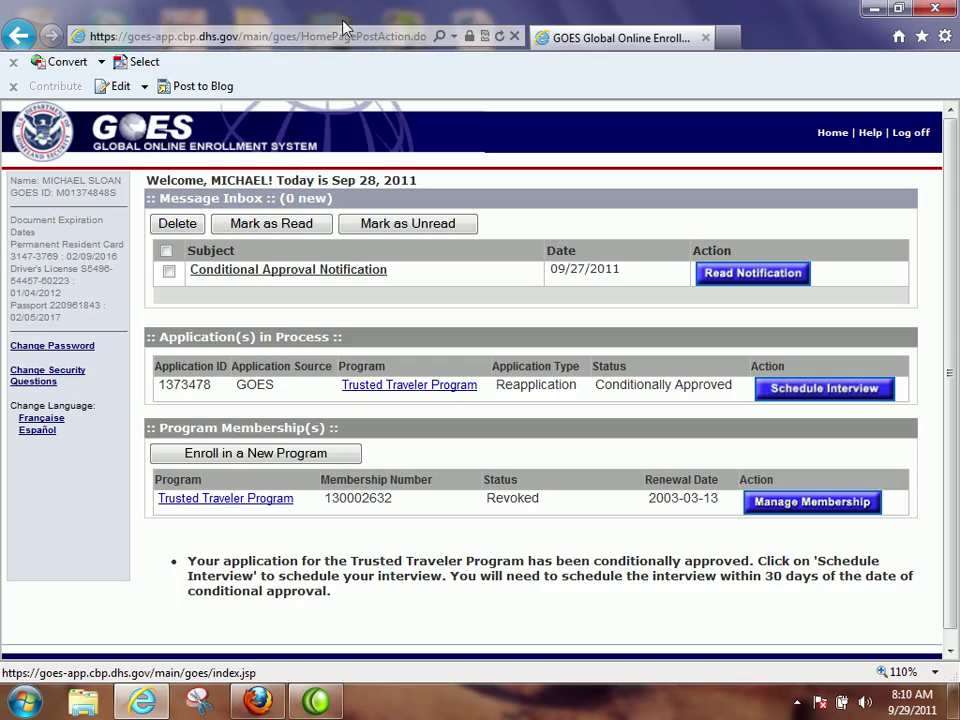
{"action": "left_click", "coordinate": [705, 37]}
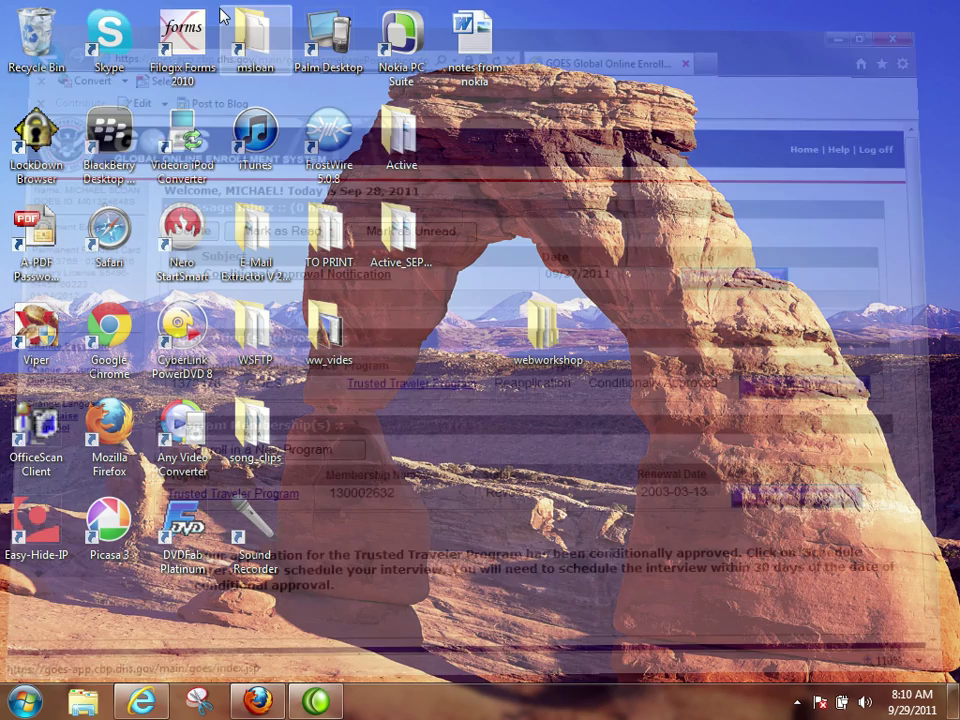
{"action": "left_click", "coordinate": [141, 702]}
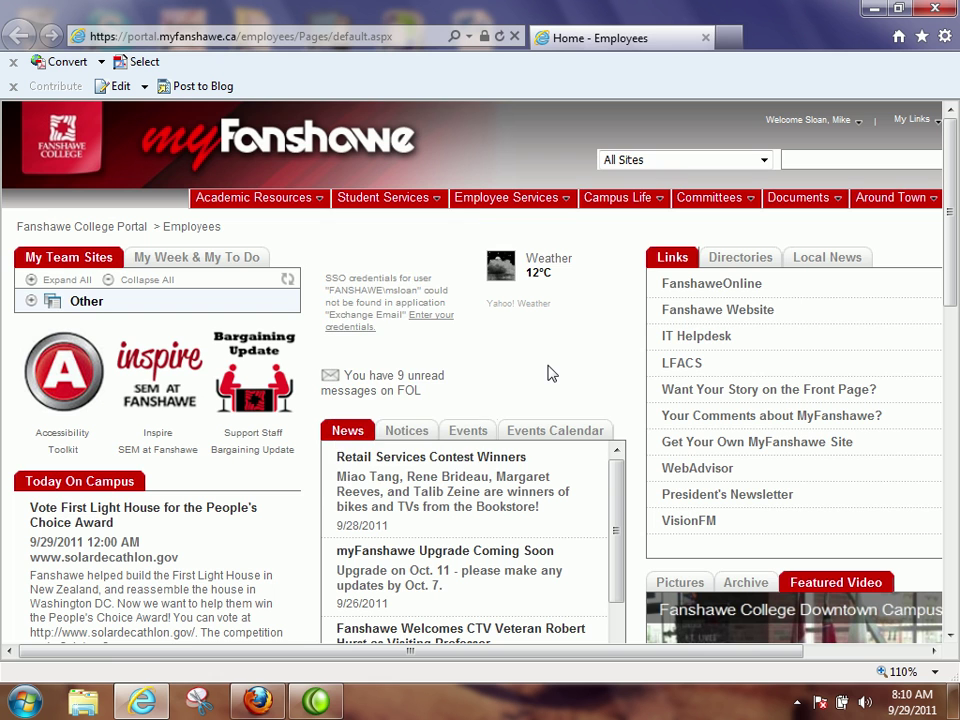
{"action": "left_click", "coordinate": [369, 388]}
{"action": "left_click", "coordinate": [655, 44]}
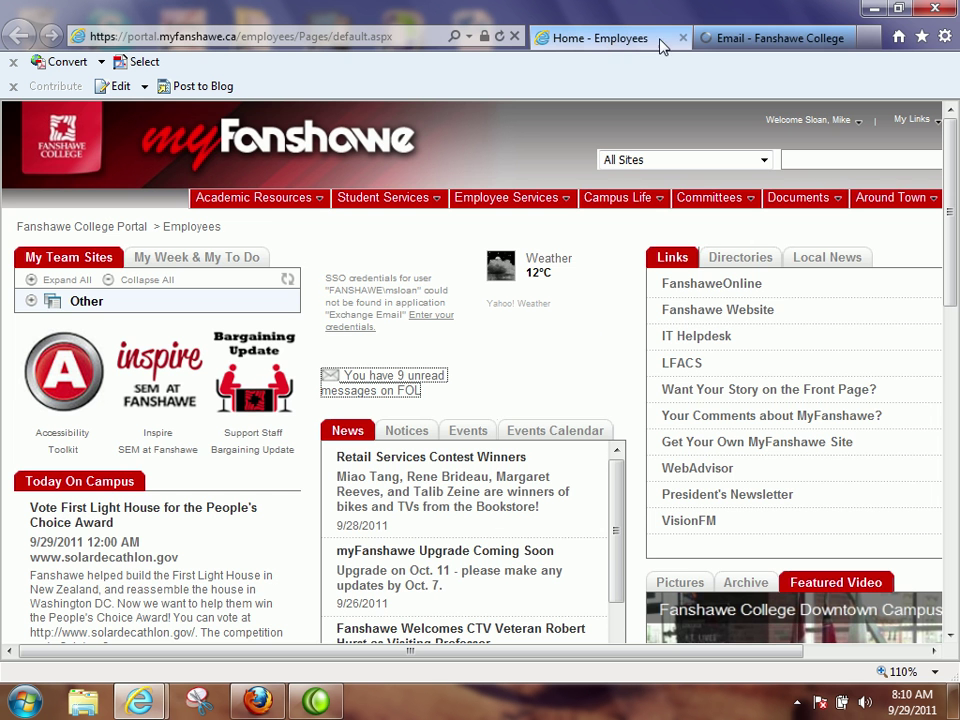
{"action": "left_click", "coordinate": [683, 39]}
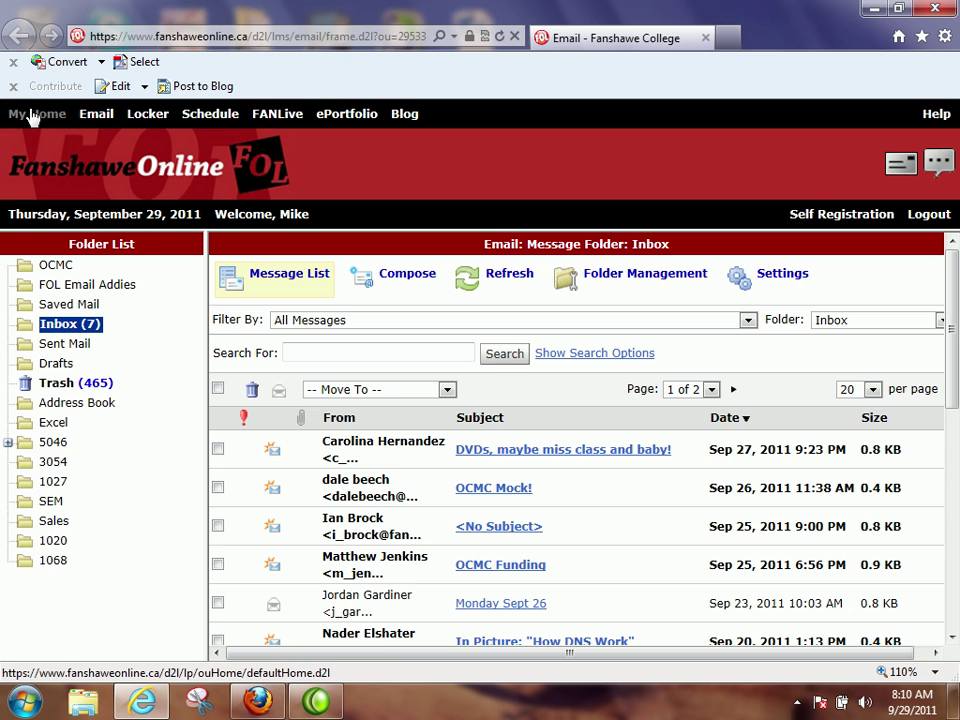
Go to the FanshaweOnline home page and open the COMP5055 Business Web Design & Google Analytics course.
{"action": "left_click", "coordinate": [30, 116]}
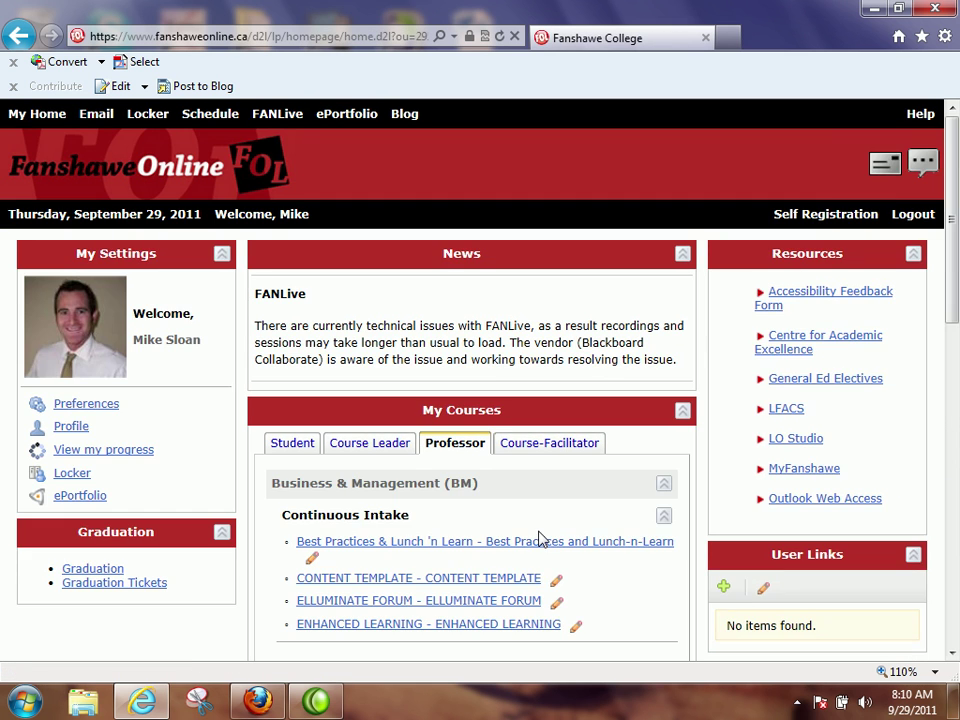
{"action": "scroll", "coordinate": [540, 538], "scroll_direction": "down", "scroll_amount": 3}
{"action": "left_click", "coordinate": [381, 444]}
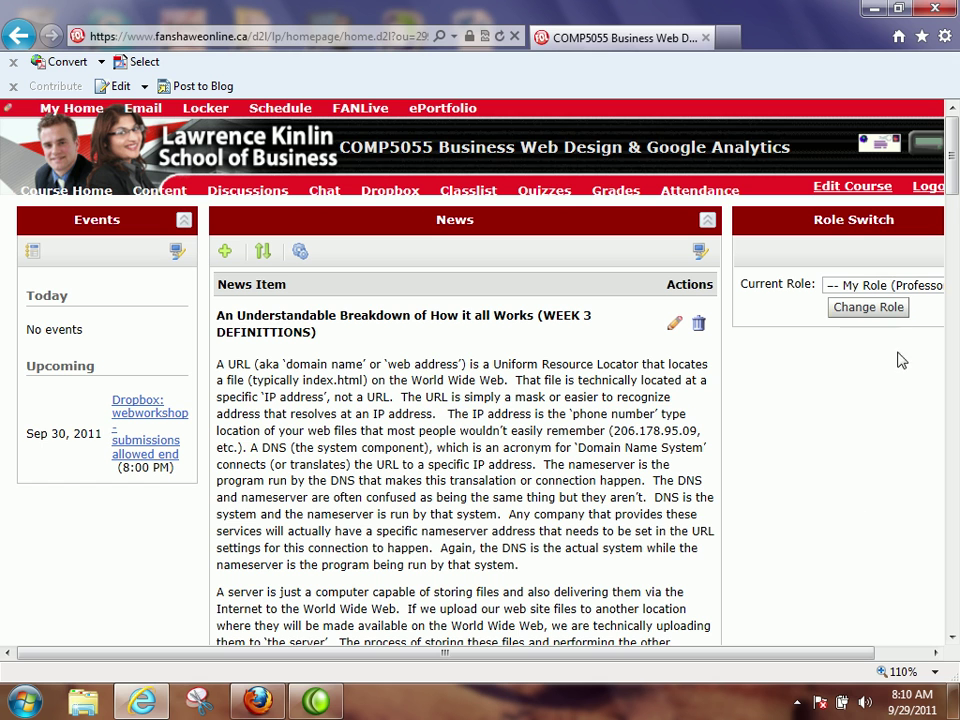
Change the course role to Student and view the course's content table of contents for the zipping instructions, leaving the browser minimized.
{"action": "left_click_drag", "start_coordinate": [805, 647], "coordinate": [943, 606]}
{"action": "left_click", "coordinate": [919, 285]}
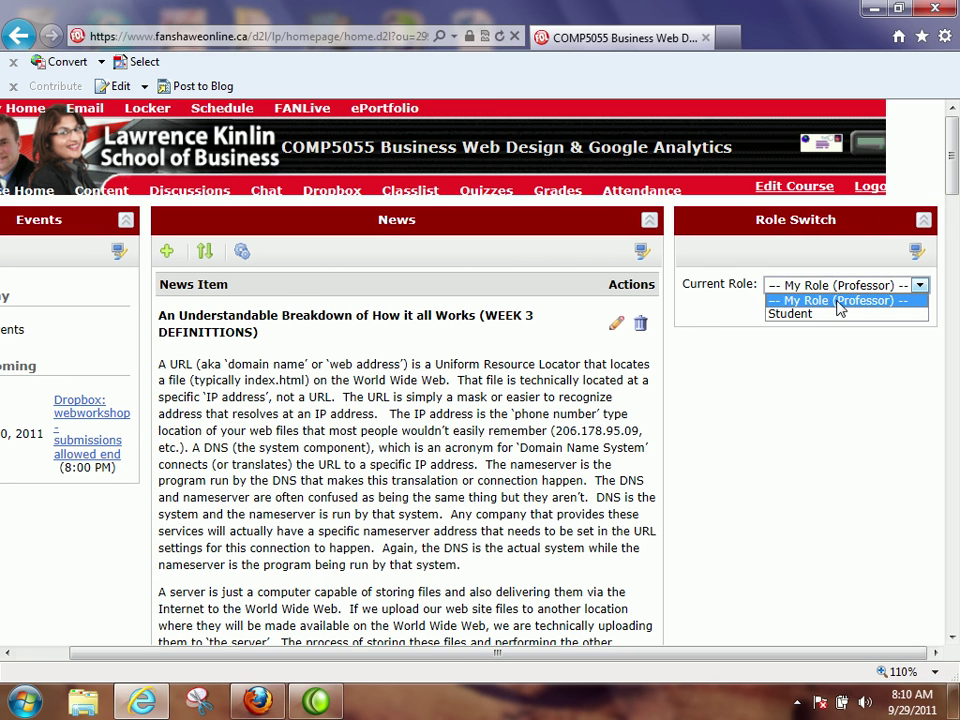
{"action": "left_click", "coordinate": [828, 315]}
{"action": "left_click", "coordinate": [815, 310]}
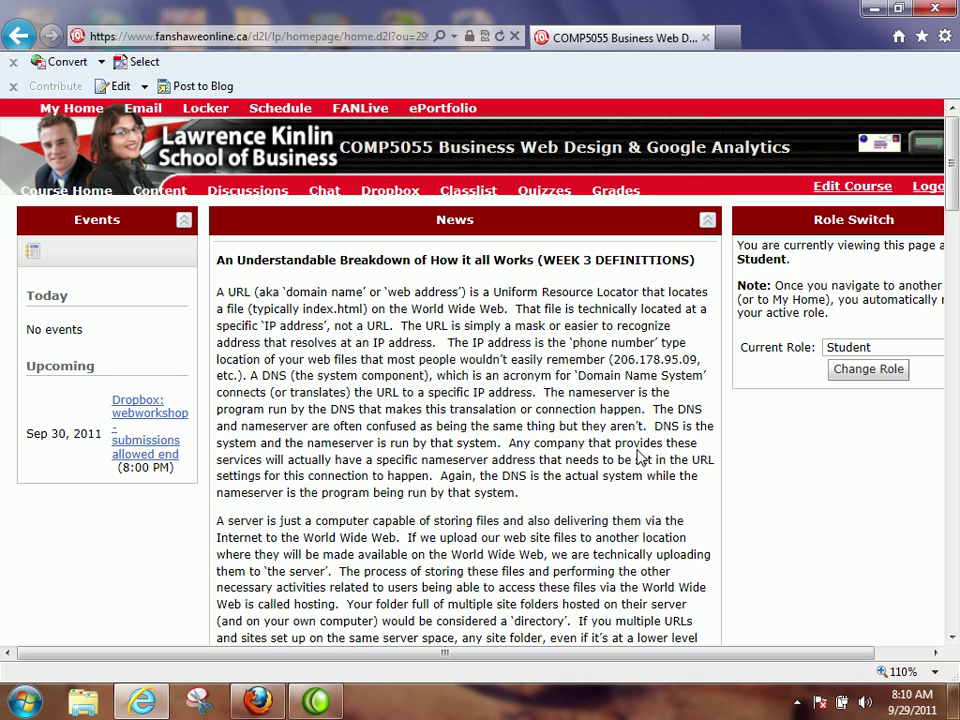
{"action": "left_click", "coordinate": [140, 192]}
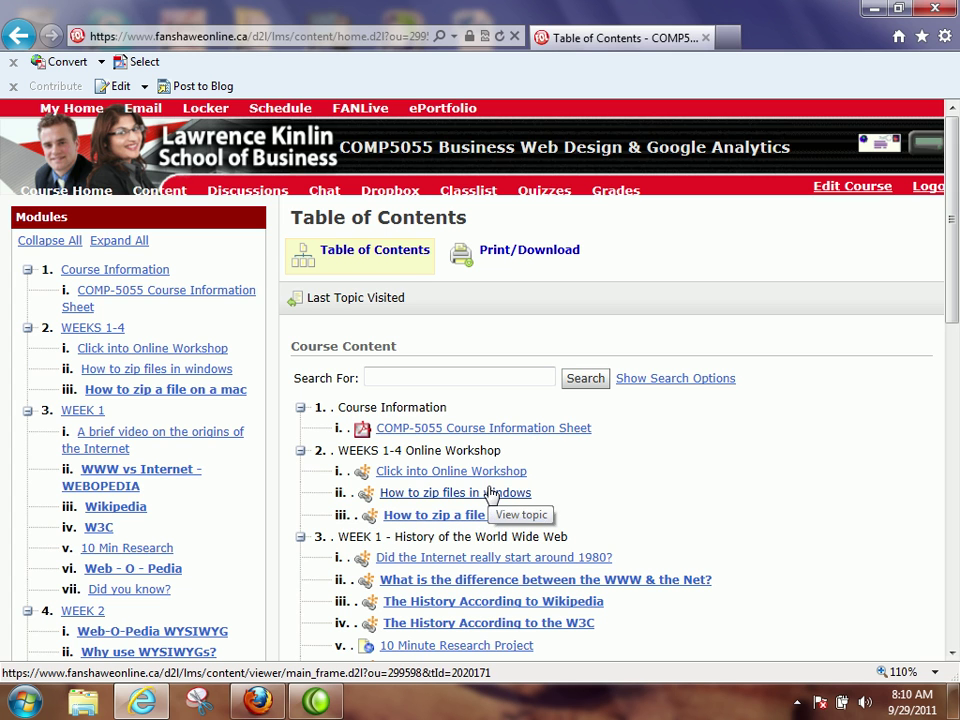
{"action": "left_click", "coordinate": [876, 9]}
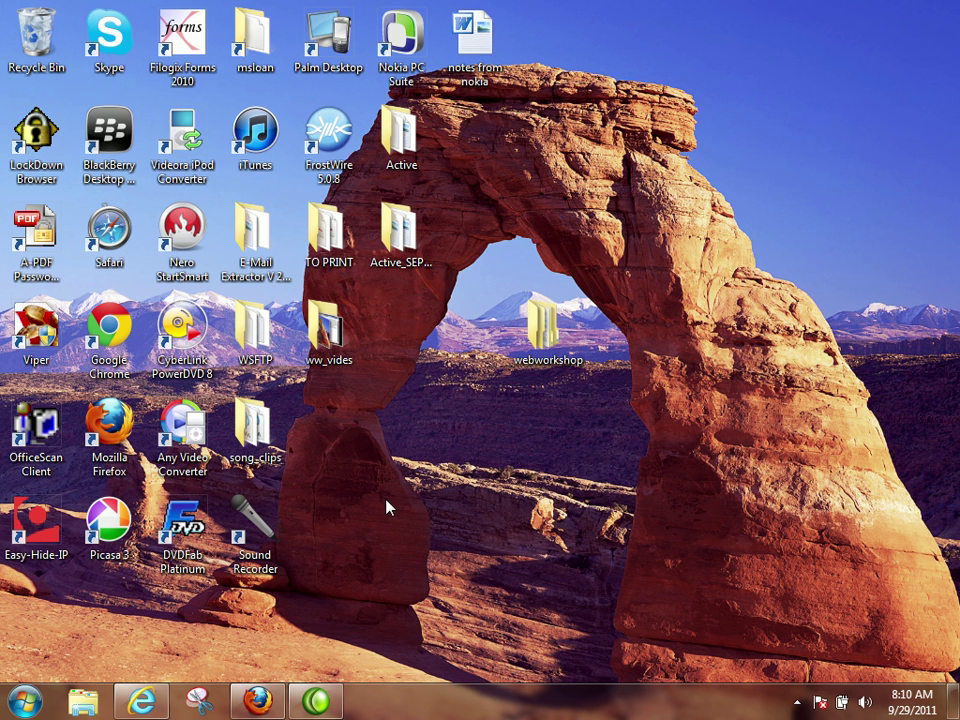
Compress the webworkshop folder on the desktop into a zipped folder, keeping the name webworkshop.
{"action": "left_click", "coordinate": [545, 330]}
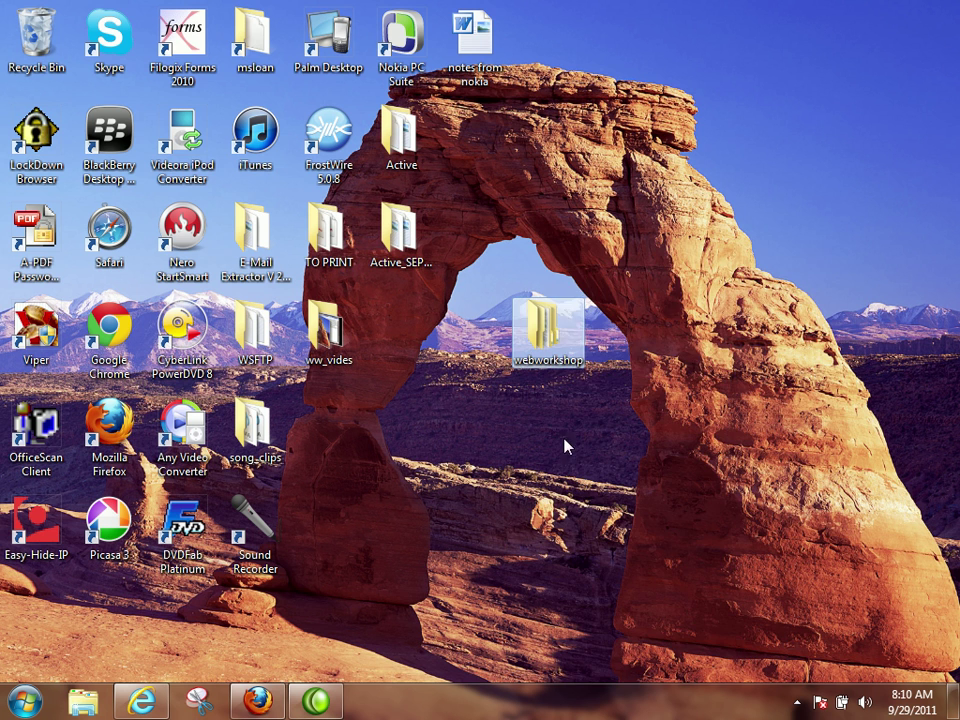
{"action": "right_click", "coordinate": [554, 328]}
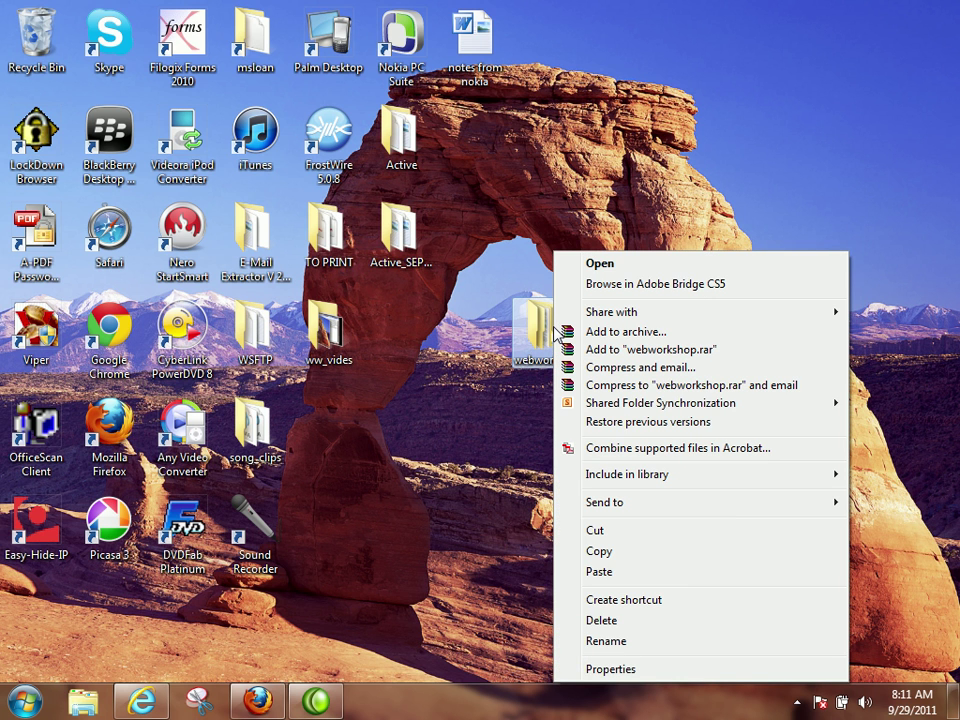
{"action": "mouse_move", "coordinate": [615, 508]}
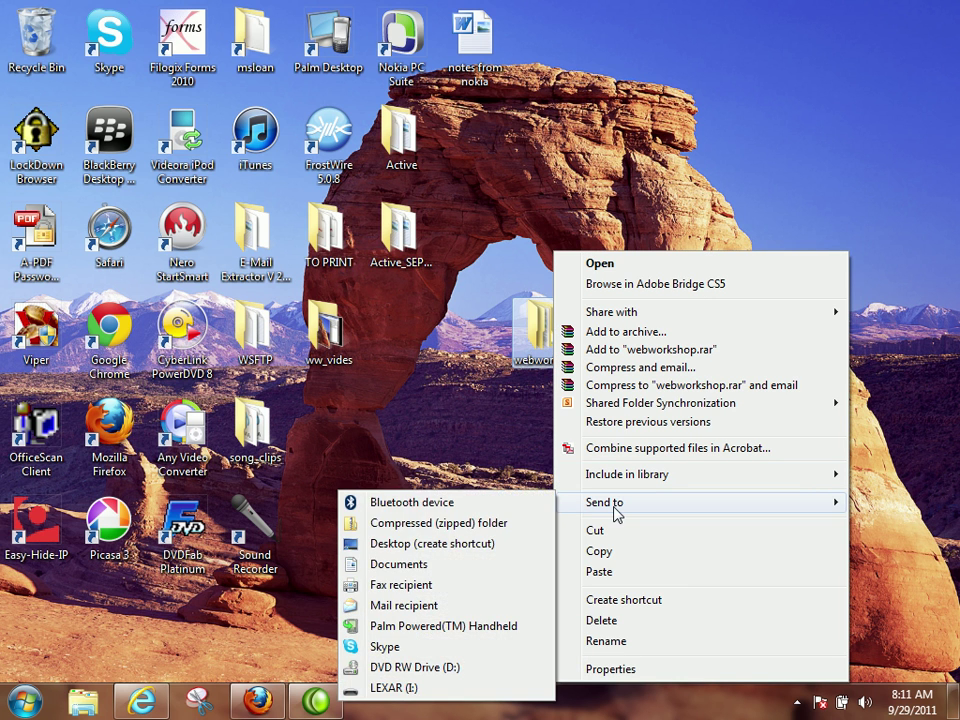
{"action": "left_click", "coordinate": [462, 525]}
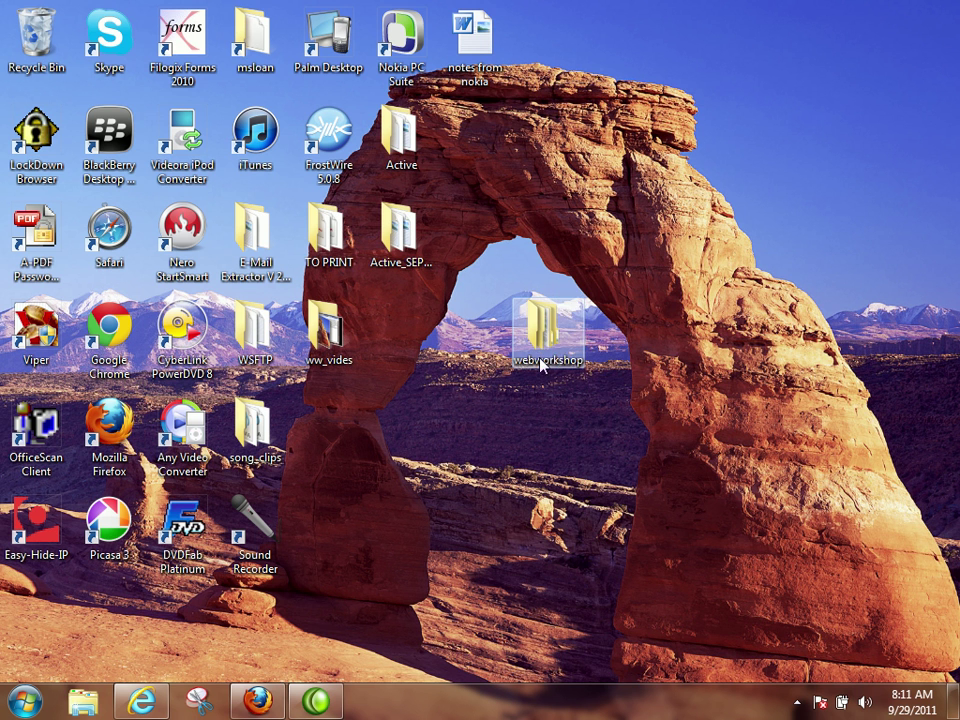
{"action": "right_click", "coordinate": [563, 352]}
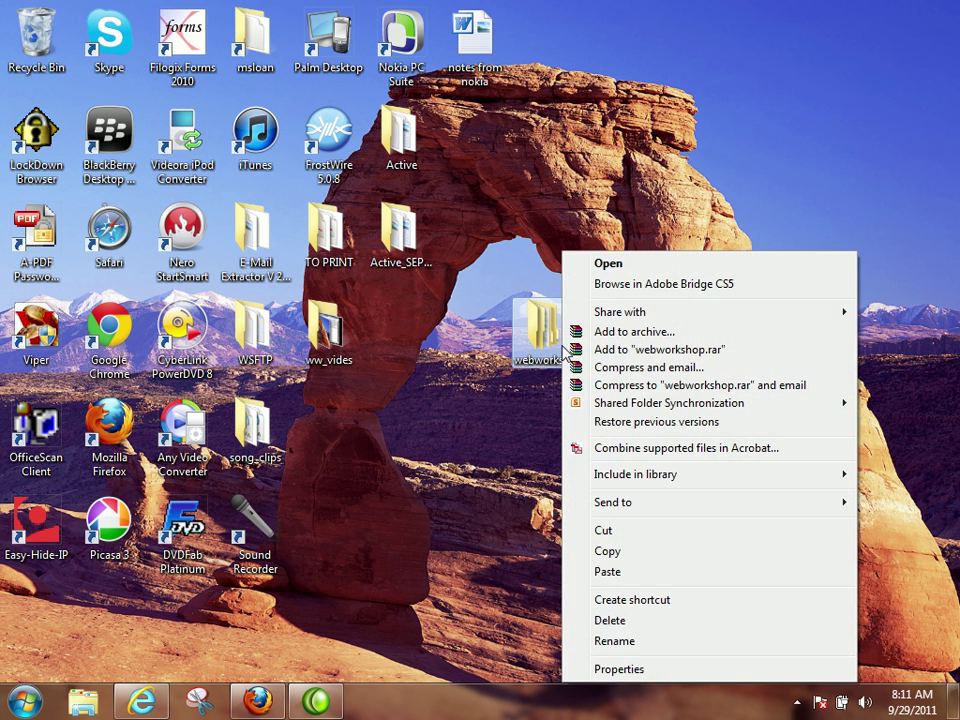
{"action": "mouse_move", "coordinate": [615, 508]}
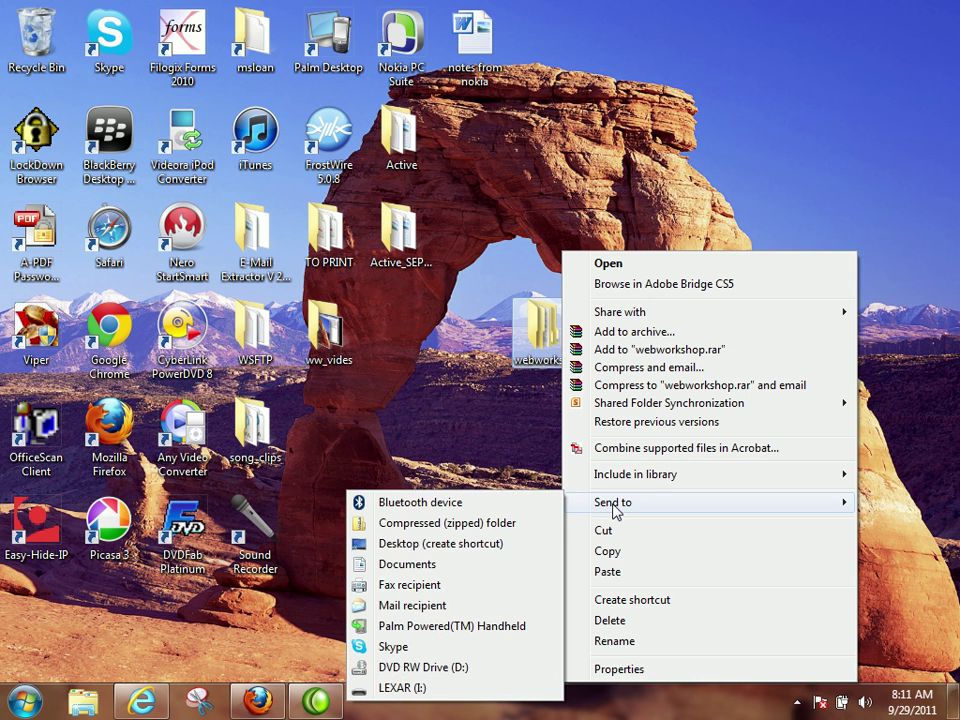
{"action": "left_click", "coordinate": [497, 525]}
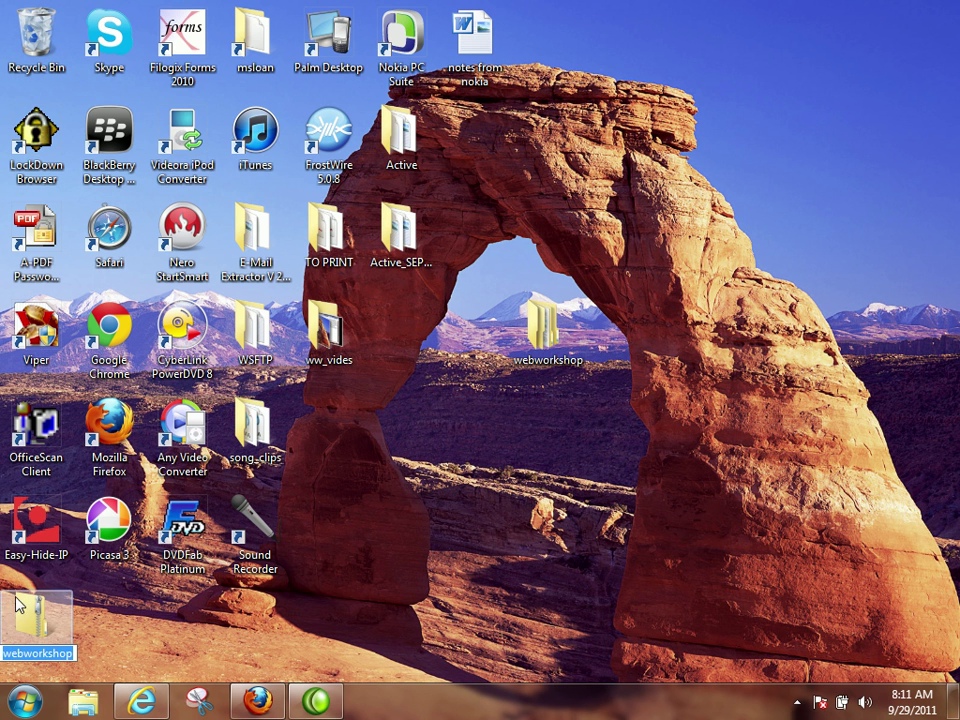
Check the steps and mypp folders inside the new webworkshop zip, and place the zip directly below the original folder on the desktop.
{"action": "double_click", "coordinate": [32, 612]}
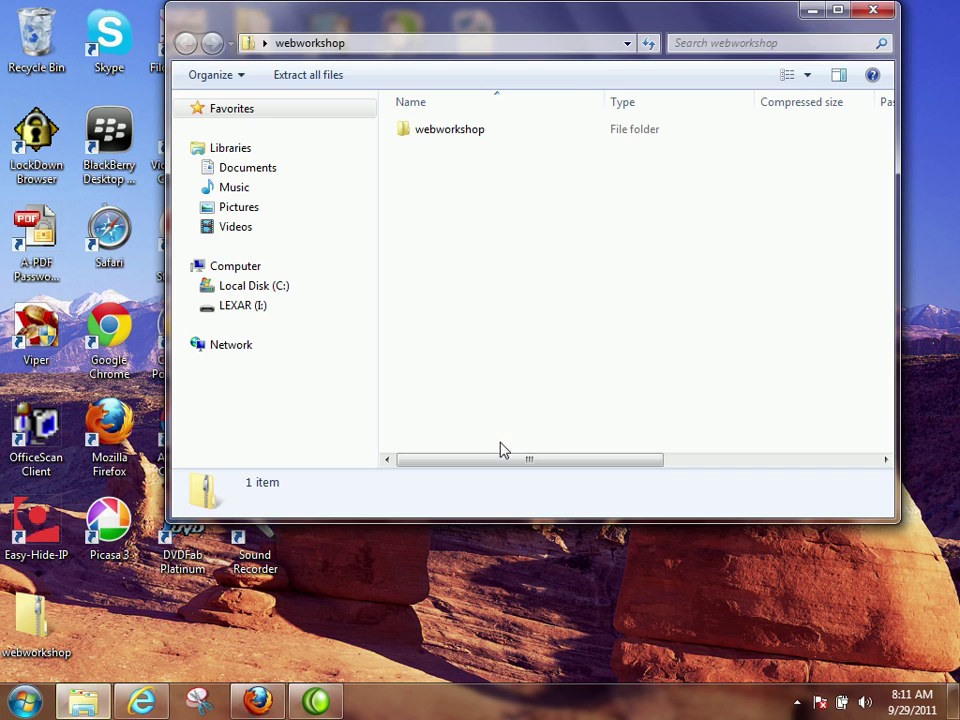
{"action": "double_click", "coordinate": [464, 133]}
{"action": "double_click", "coordinate": [449, 150]}
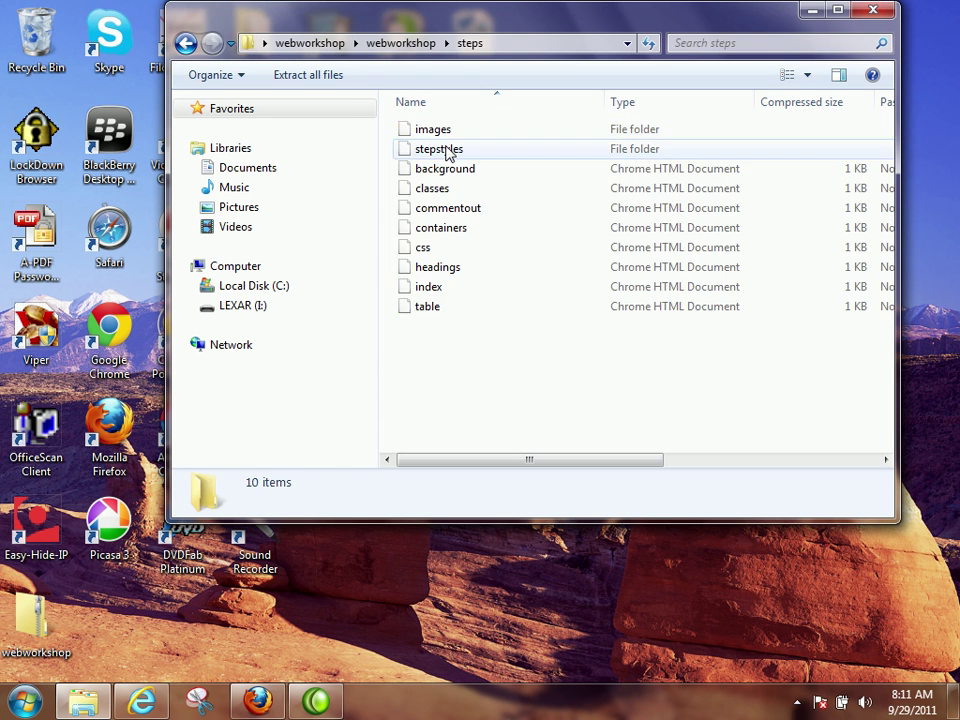
{"action": "left_click", "coordinate": [186, 43]}
{"action": "double_click", "coordinate": [429, 131]}
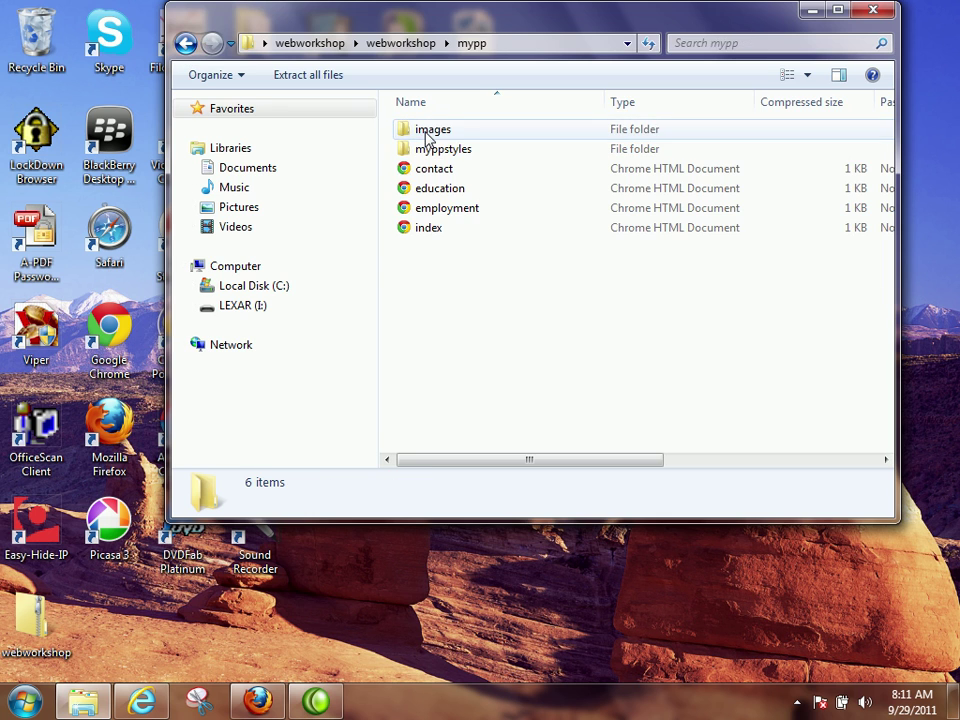
{"action": "left_click_drag", "start_coordinate": [30, 615], "coordinate": [541, 428]}
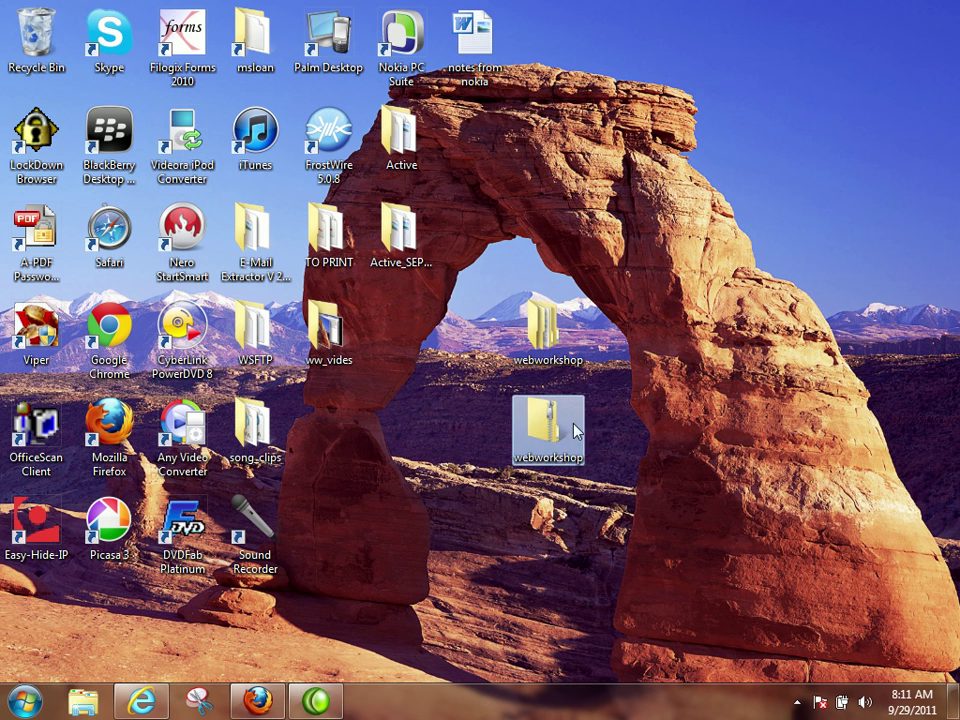
{"action": "left_click", "coordinate": [628, 408]}
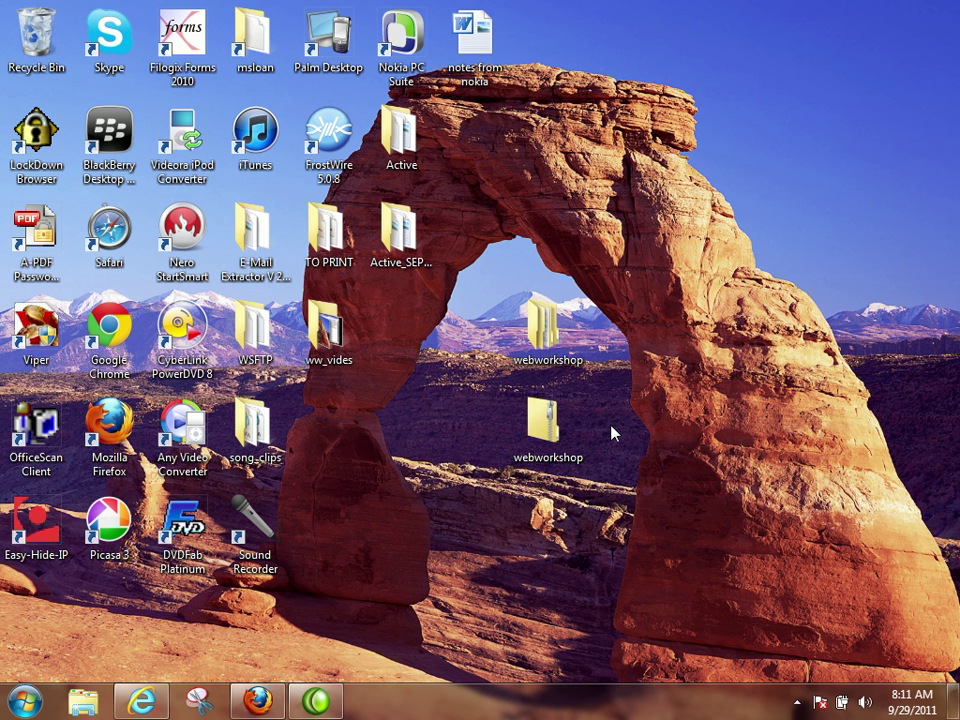
{"action": "right_click", "coordinate": [541, 350]}
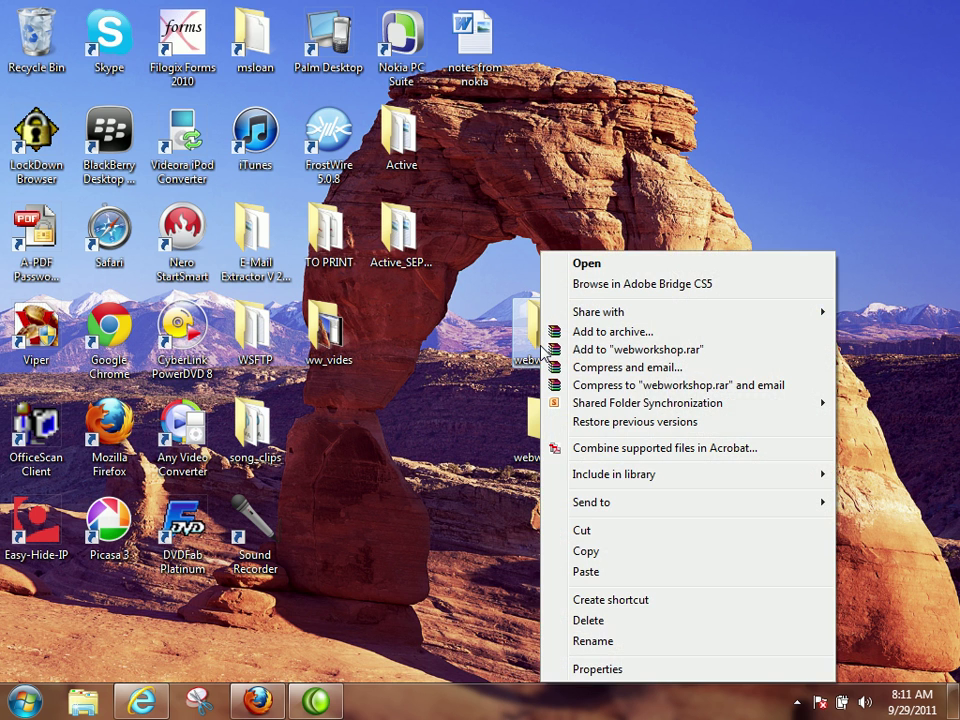
{"action": "mouse_move", "coordinate": [658, 510]}
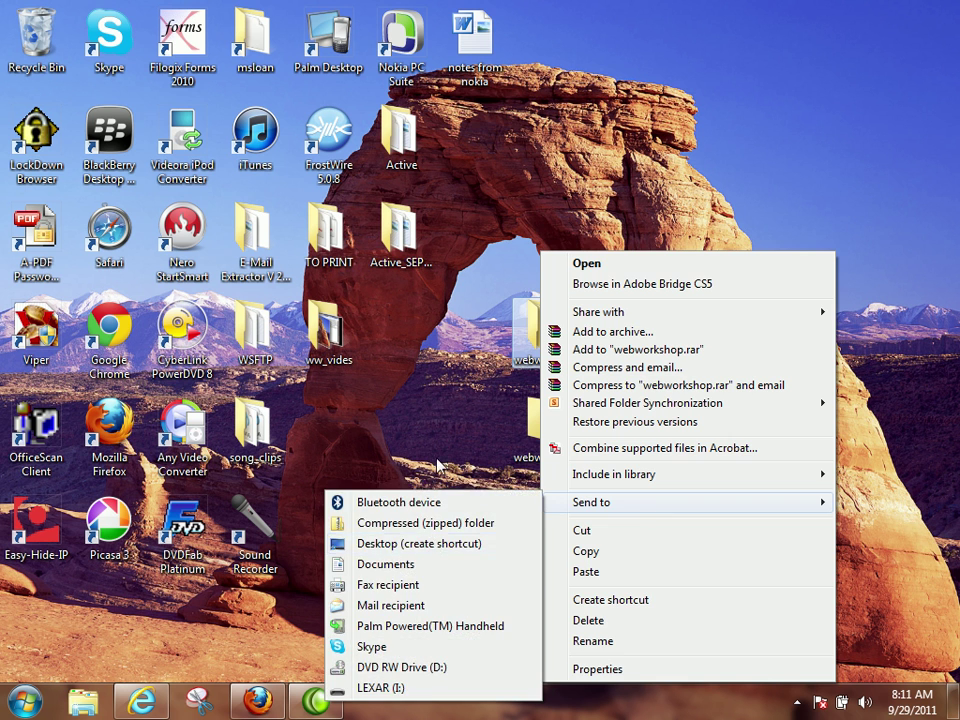
{"action": "left_click", "coordinate": [439, 392]}
Check the webworkshop zip's type and size, and view the contents of the steps folder inside it.
{"action": "left_click", "coordinate": [560, 437]}
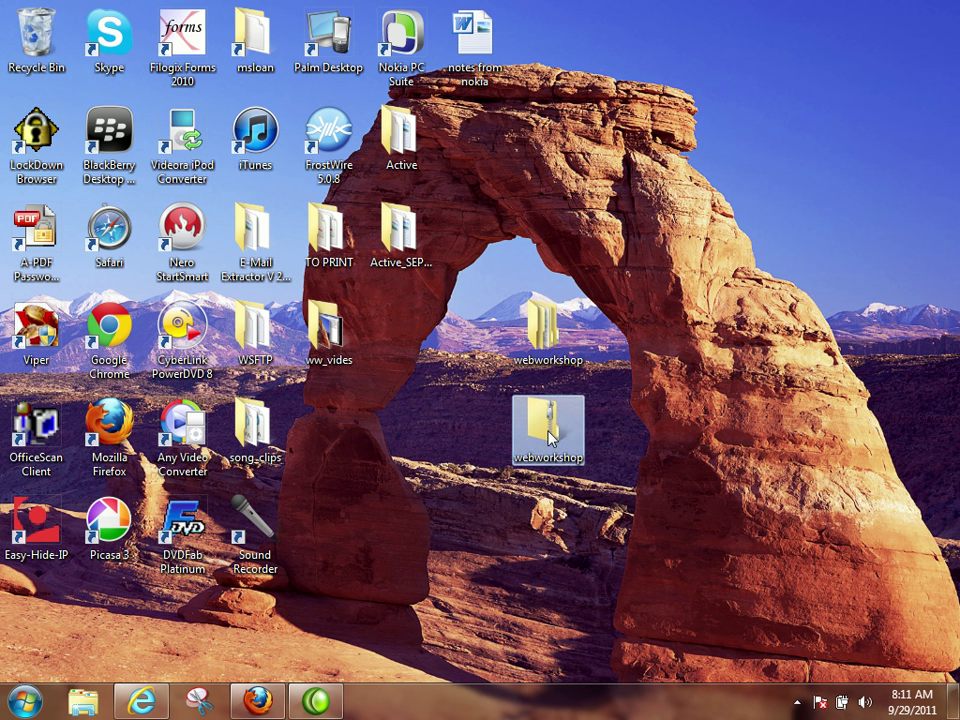
{"action": "mouse_move", "coordinate": [572, 461]}
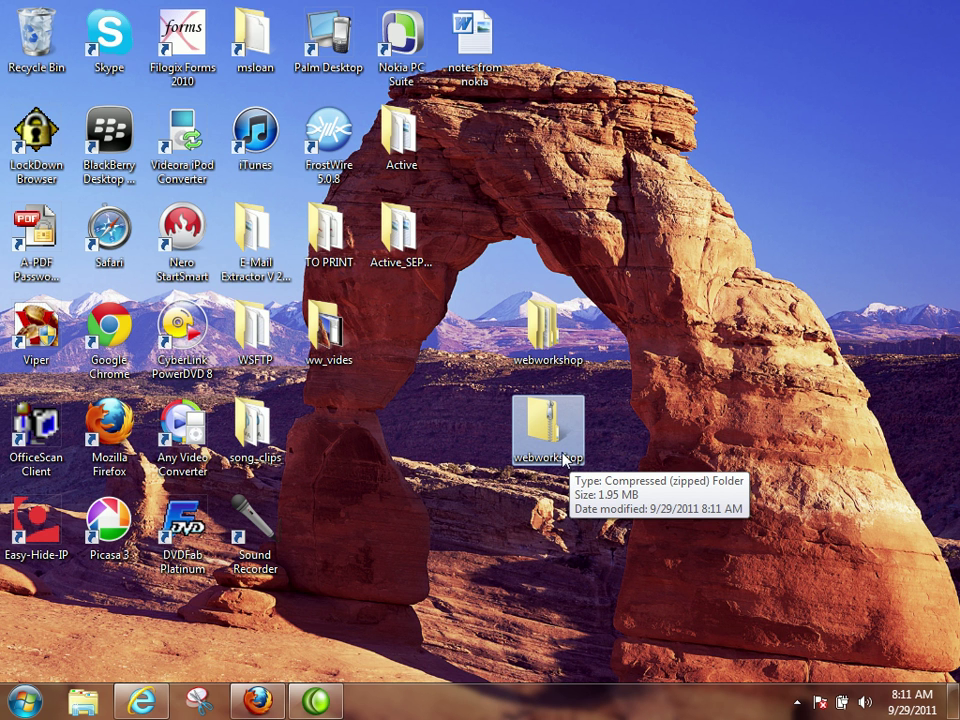
{"action": "double_click", "coordinate": [565, 445]}
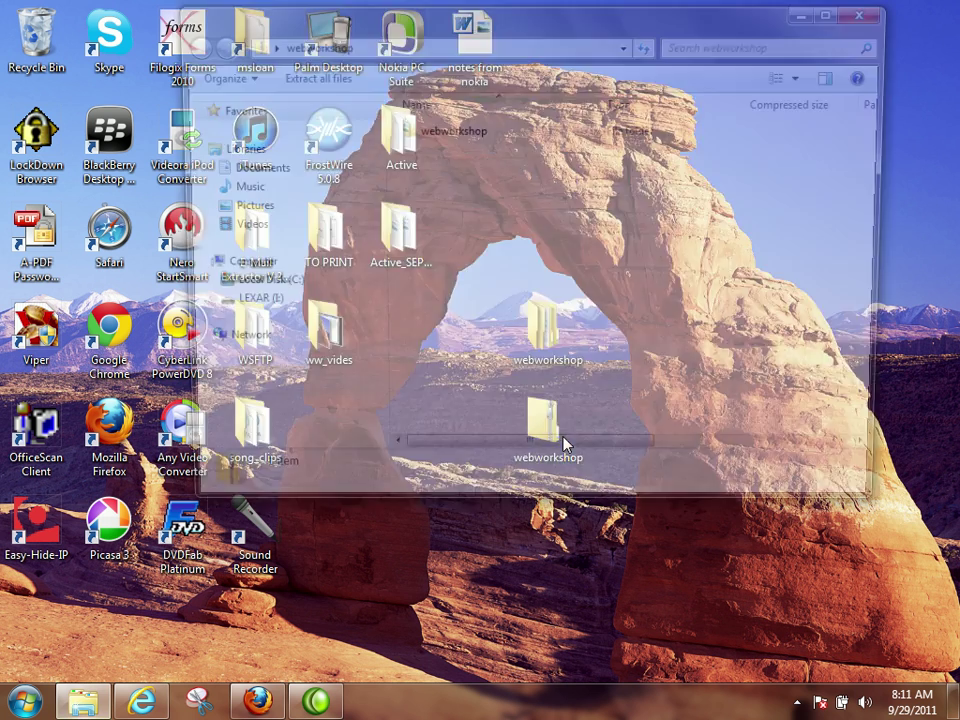
{"action": "double_click", "coordinate": [450, 129]}
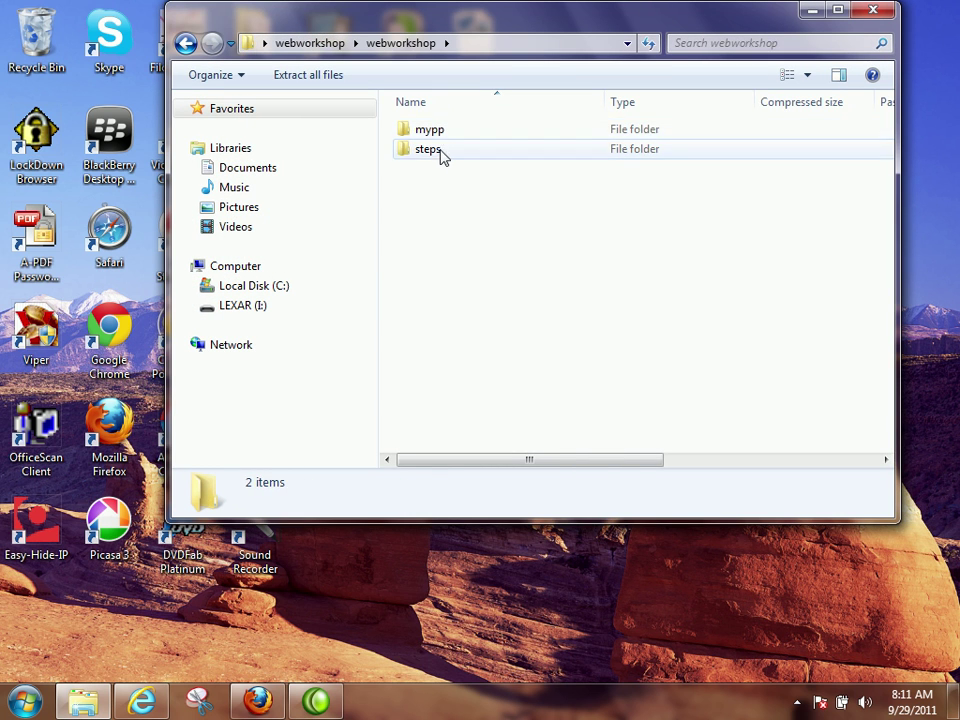
{"action": "double_click", "coordinate": [440, 150]}
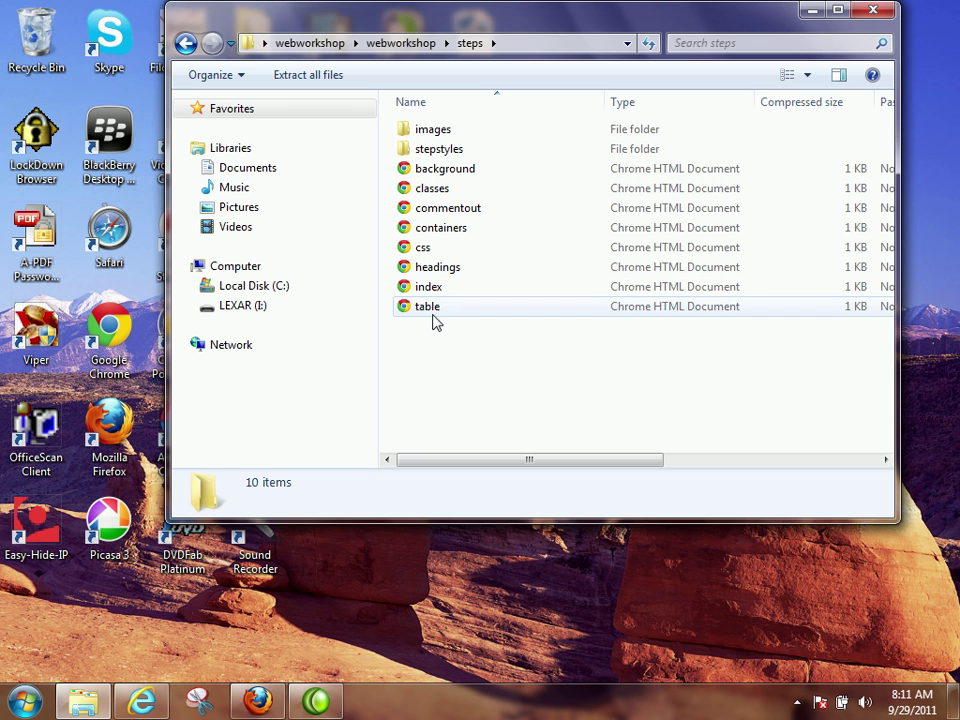
Open the classes page from the zip's steps folder in Chrome, examine its styling, and close the page, leaving Chrome minimized.
{"action": "right_click", "coordinate": [443, 190]}
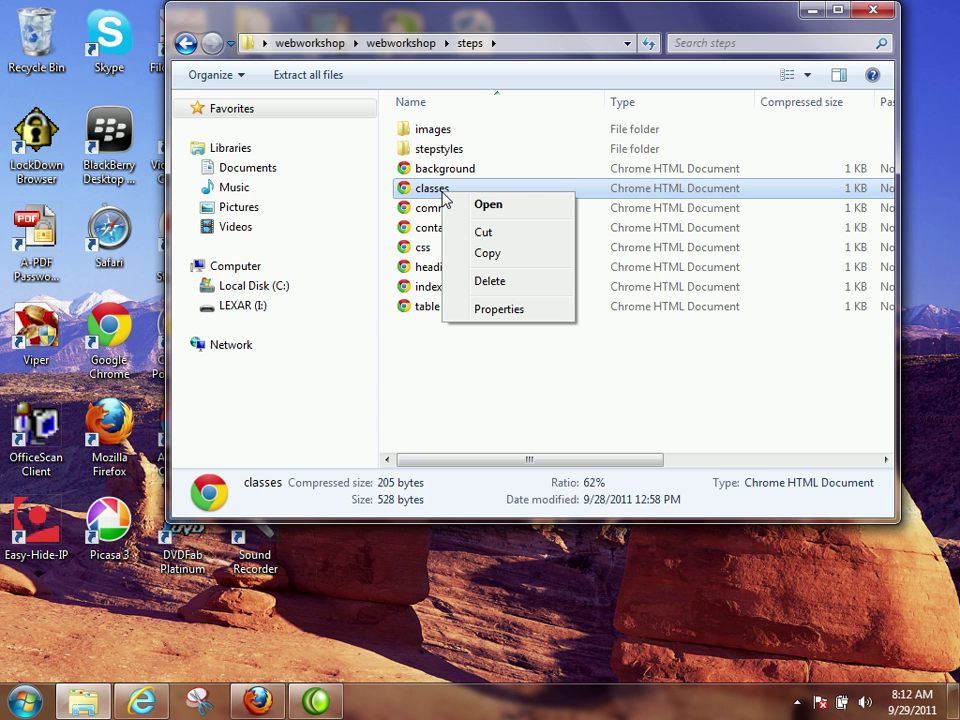
{"action": "left_click", "coordinate": [551, 208]}
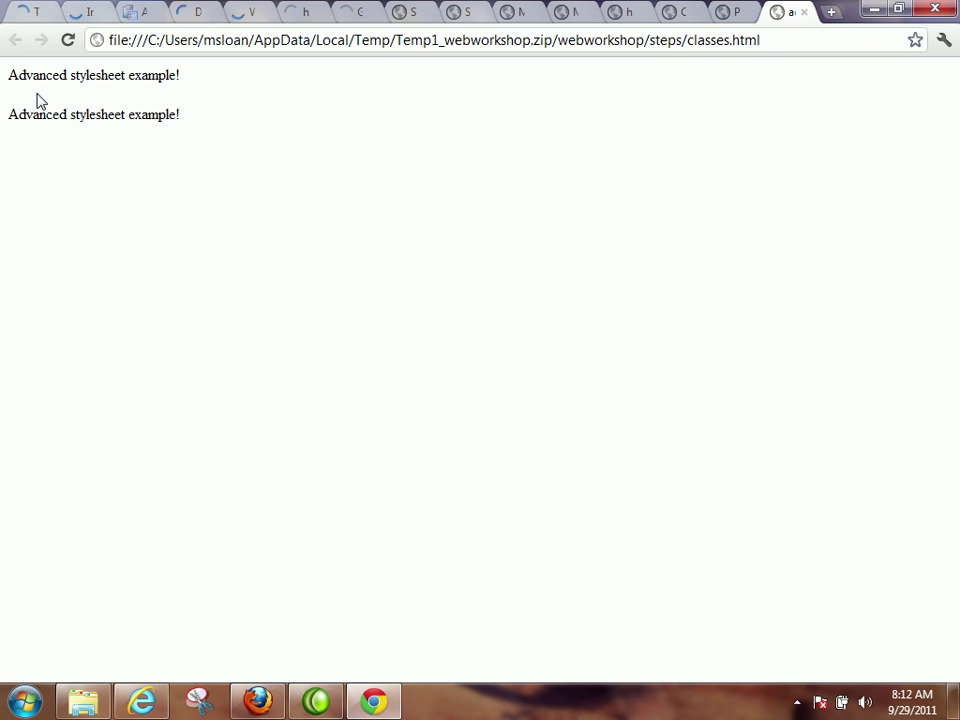
{"action": "left_click_drag", "start_coordinate": [11, 78], "coordinate": [213, 80]}
{"action": "left_click", "coordinate": [186, 127]}
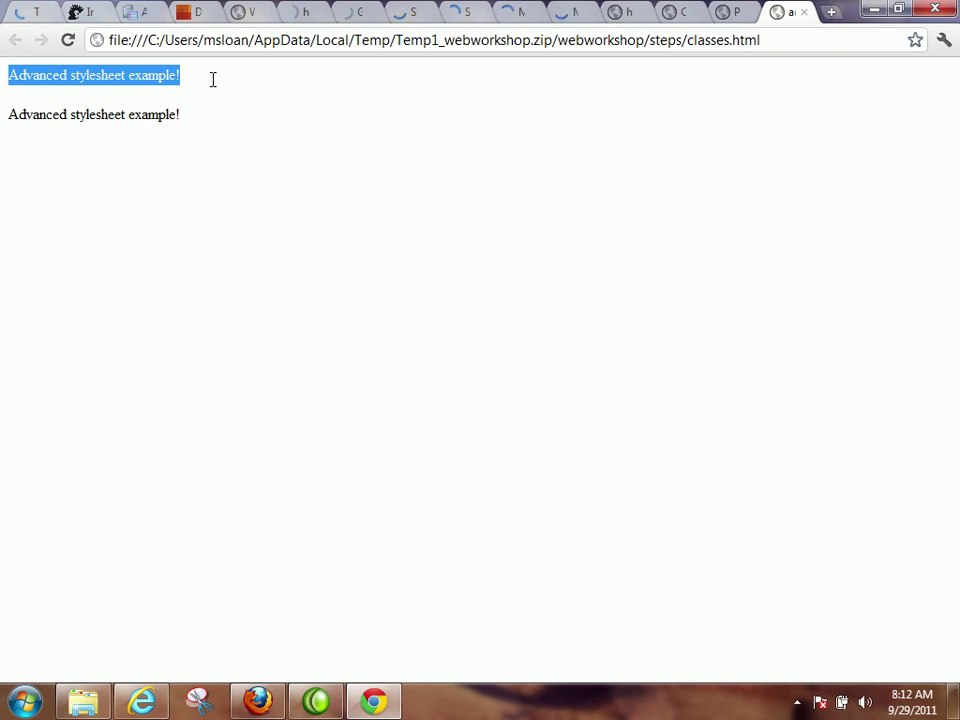
{"action": "left_click", "coordinate": [182, 131]}
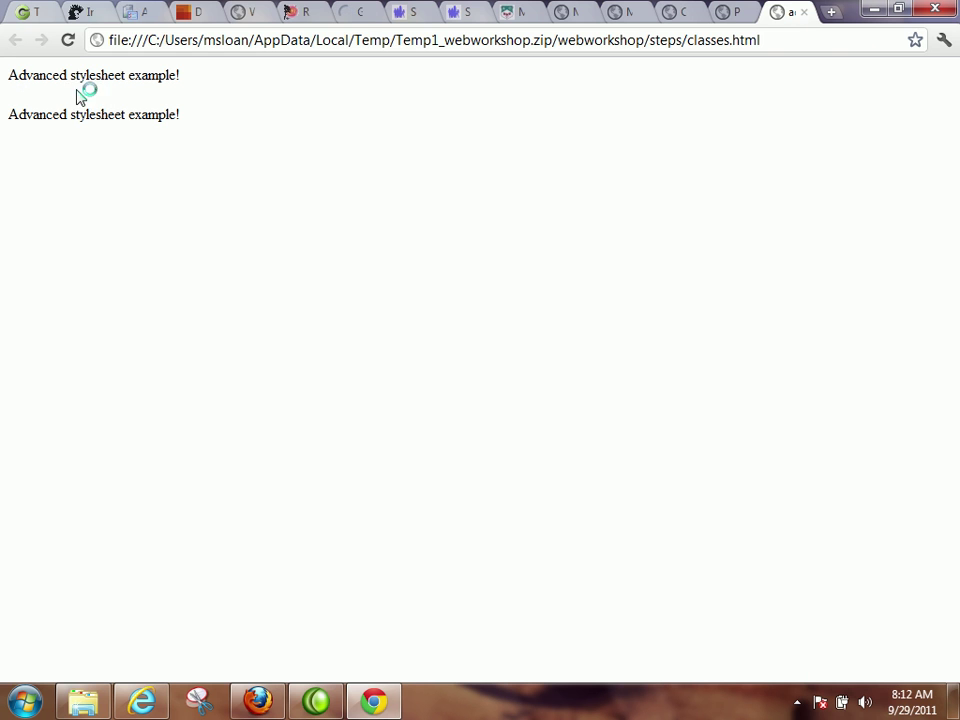
{"action": "left_click", "coordinate": [804, 12]}
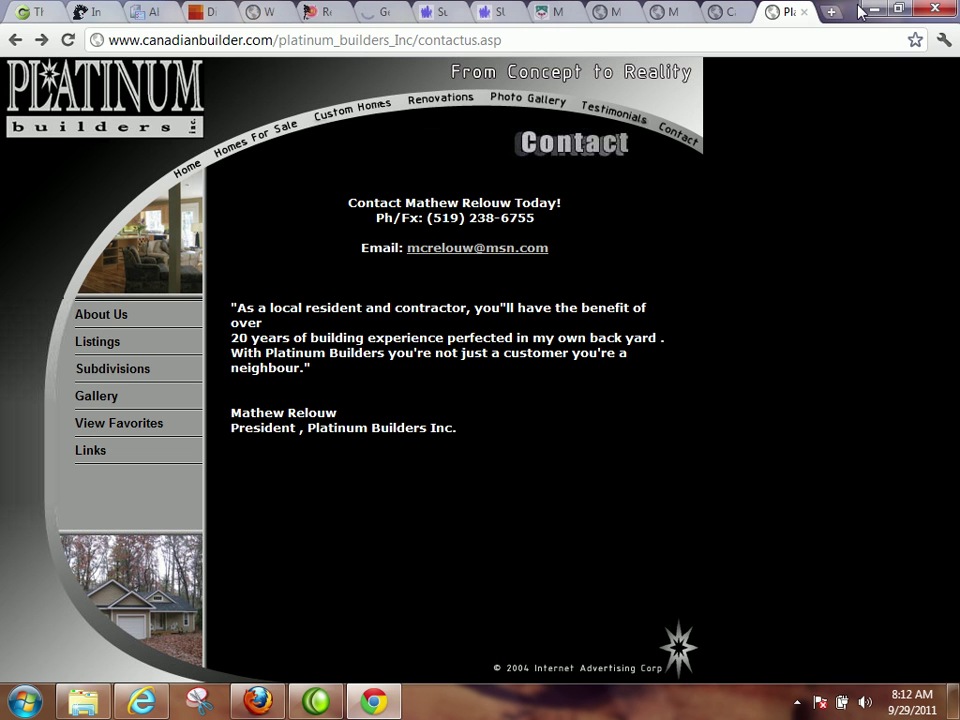
{"action": "left_click", "coordinate": [868, 8]}
{"action": "left_click", "coordinate": [877, 12]}
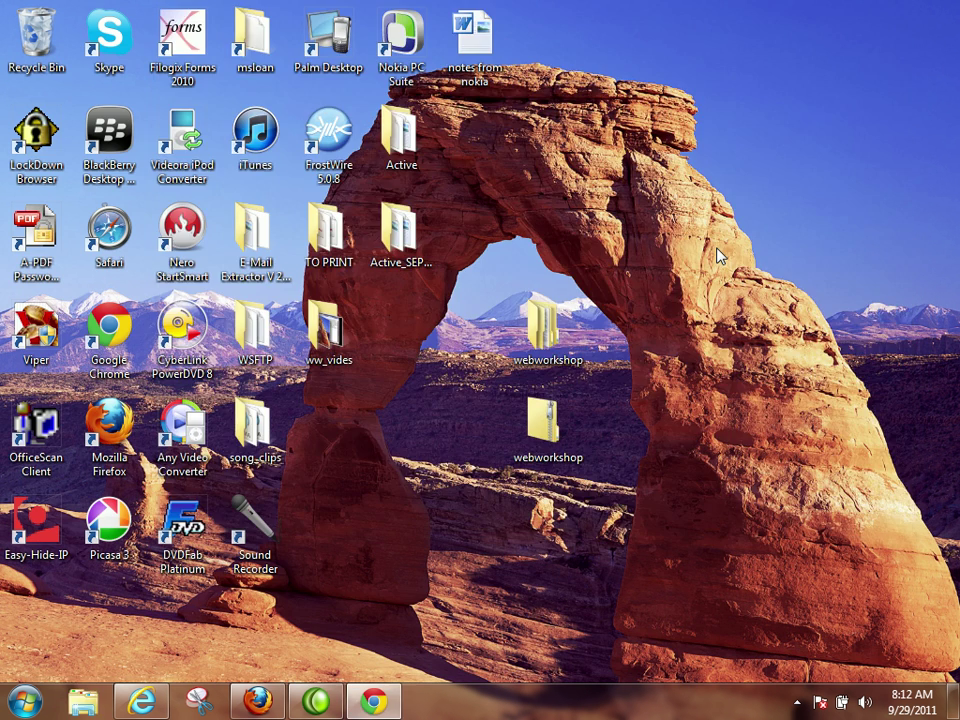
Open classes from the original webworkshop folder's steps folder in Internet Explorer to compare its styling, and return to the desktop.
{"action": "double_click", "coordinate": [523, 355]}
{"action": "double_click", "coordinate": [451, 155]}
{"action": "left_click", "coordinate": [432, 188]}
{"action": "right_click", "coordinate": [440, 190]}
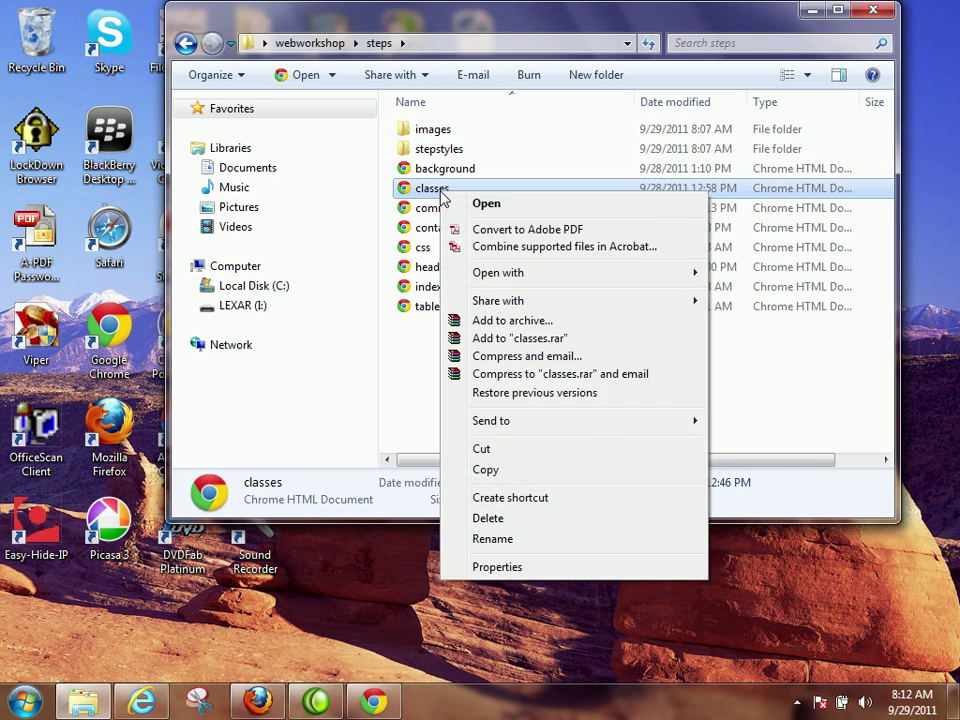
{"action": "mouse_move", "coordinate": [540, 280]}
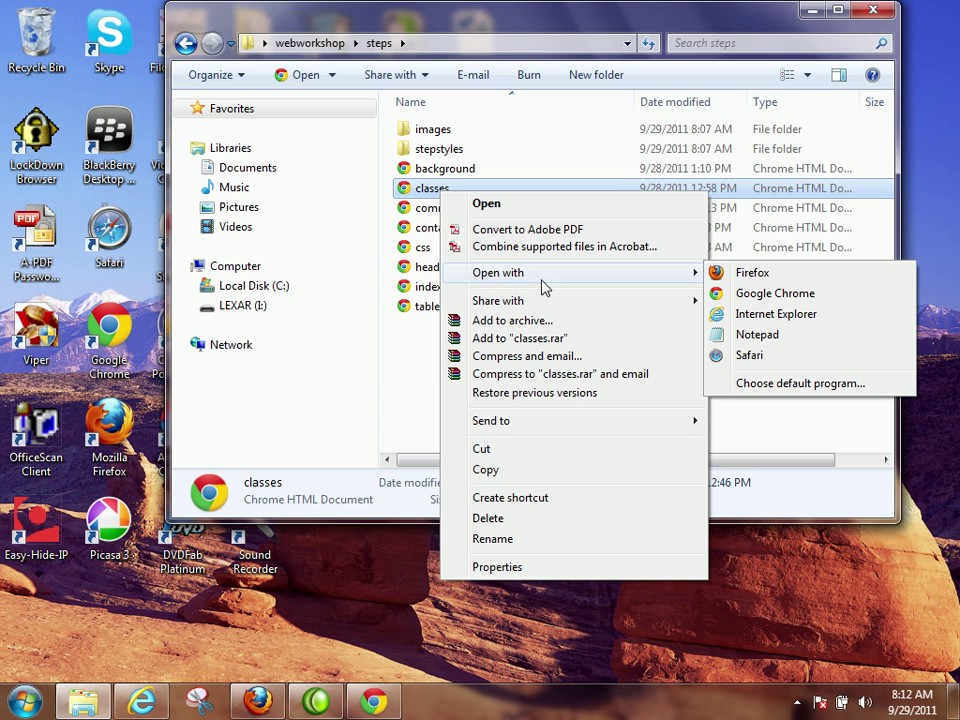
{"action": "left_click", "coordinate": [771, 313]}
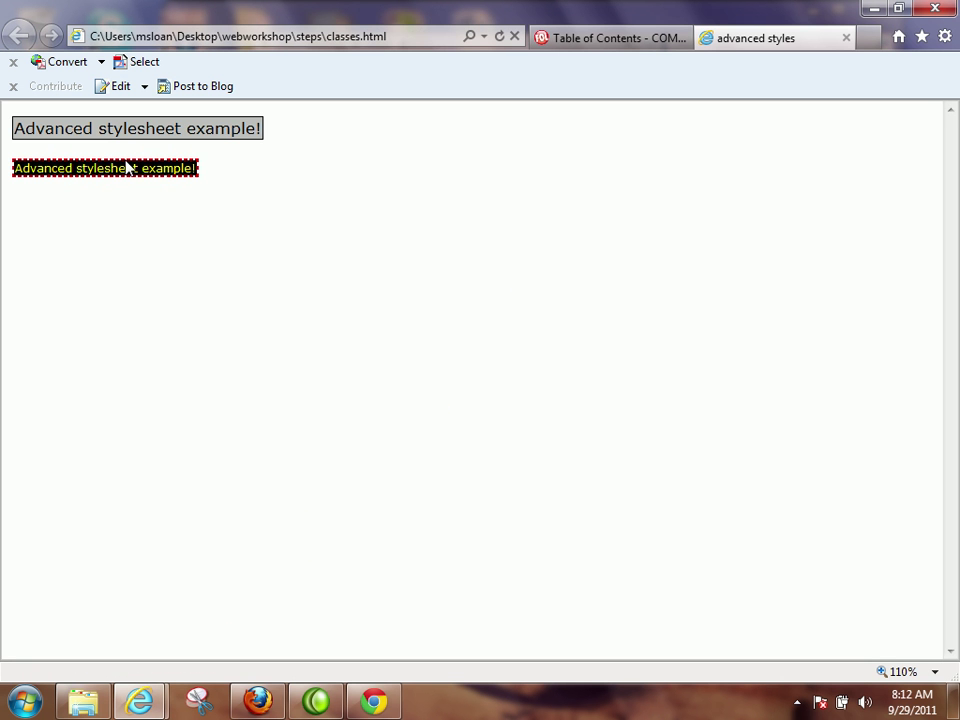
{"action": "left_click", "coordinate": [846, 38]}
{"action": "left_click", "coordinate": [885, 10]}
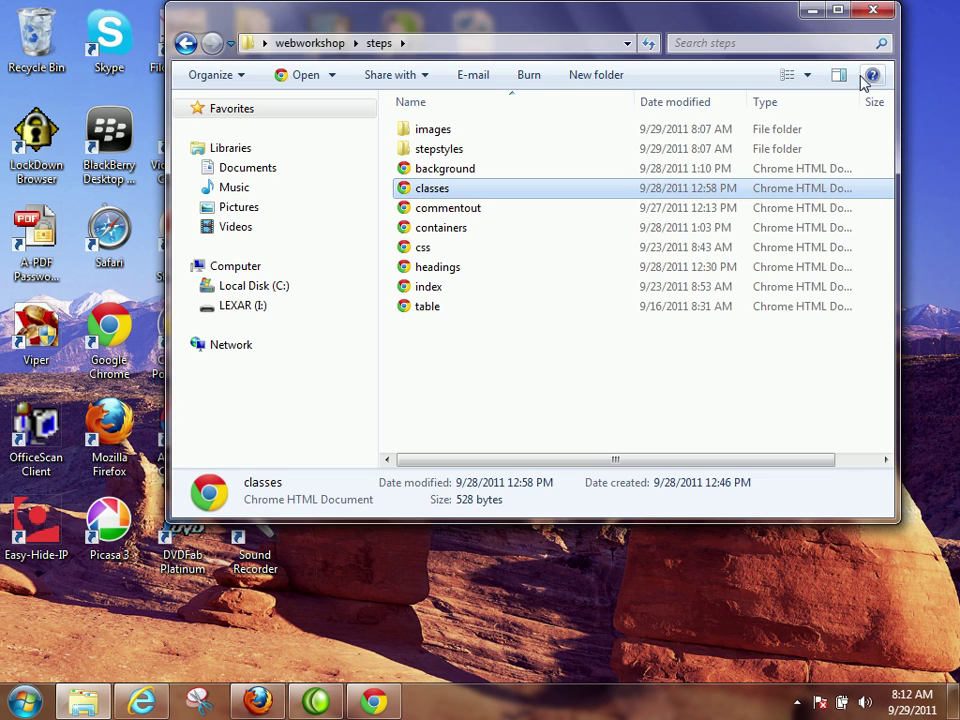
{"action": "left_click", "coordinate": [866, 10]}
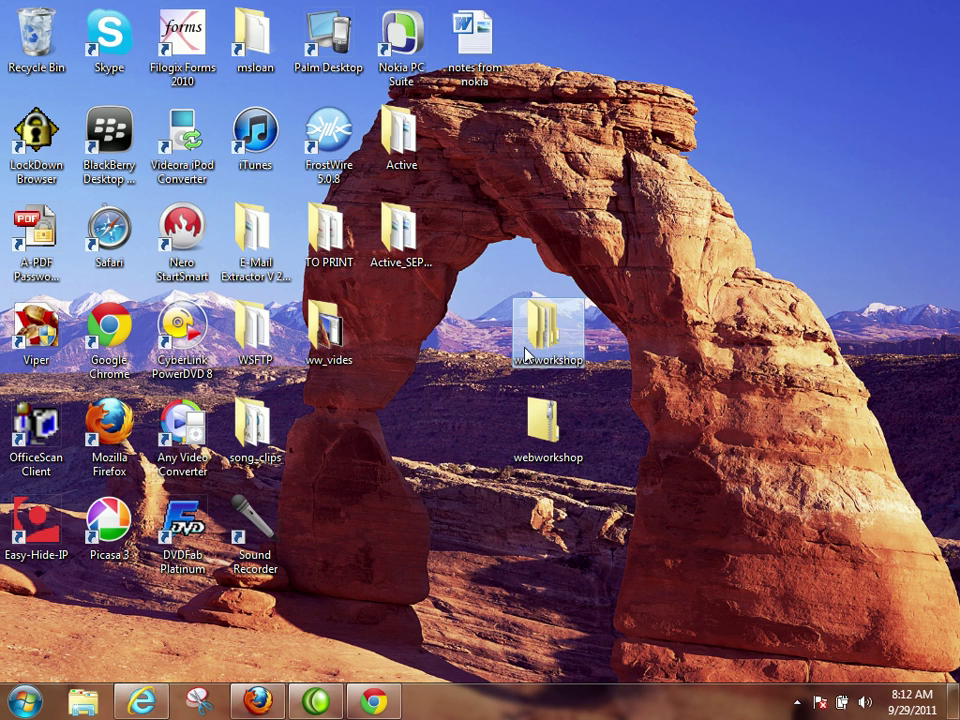
Switch to Internet Explorer and examine the COMP5055 dropbox folders webworkshop and webworkshop late (-21%), leaving the browser minimized.
{"action": "left_click", "coordinate": [545, 420]}
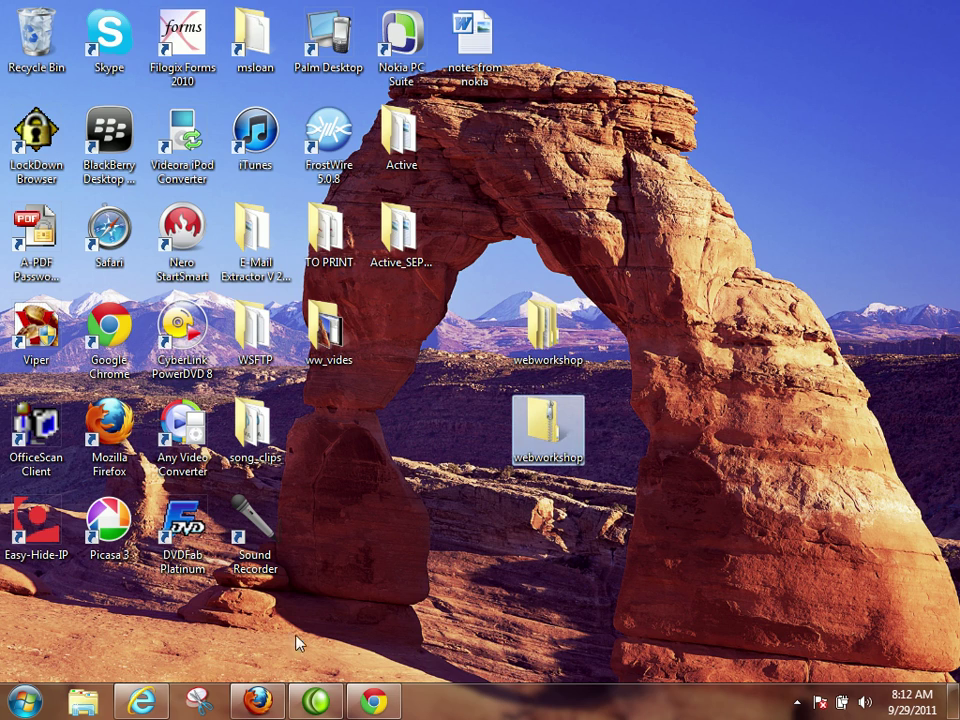
{"action": "left_click", "coordinate": [133, 705]}
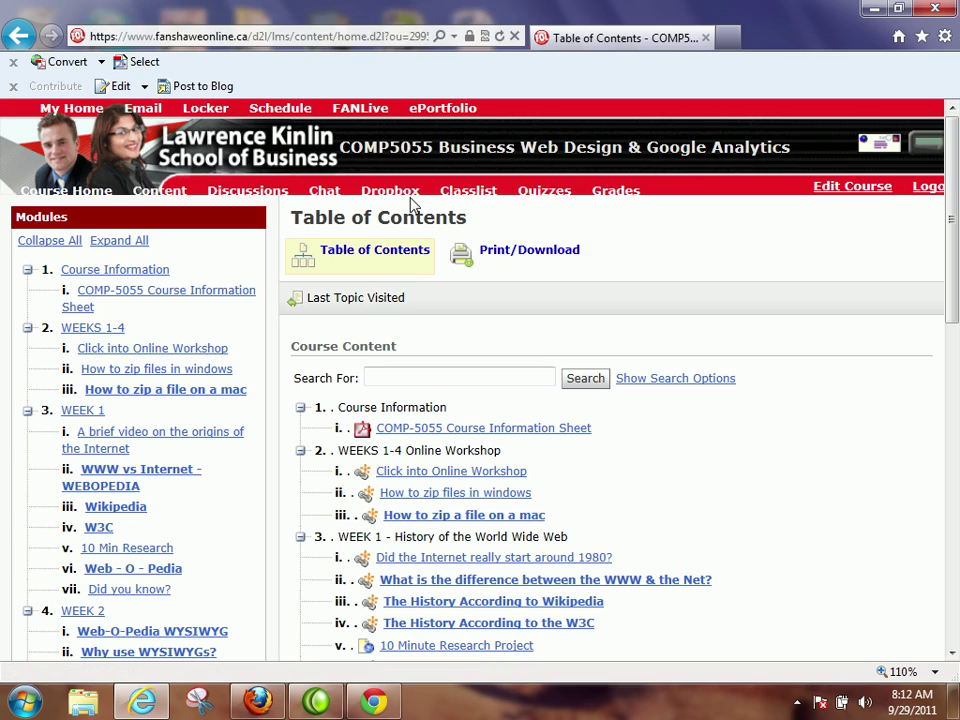
{"action": "left_click", "coordinate": [409, 200]}
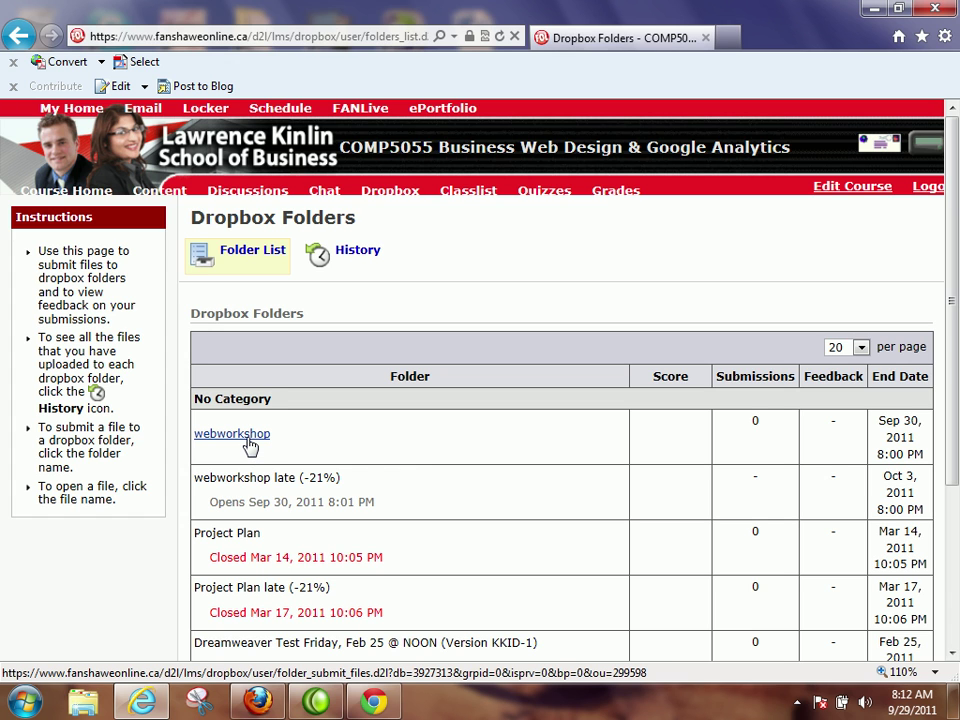
{"action": "left_click_drag", "start_coordinate": [338, 479], "coordinate": [207, 484]}
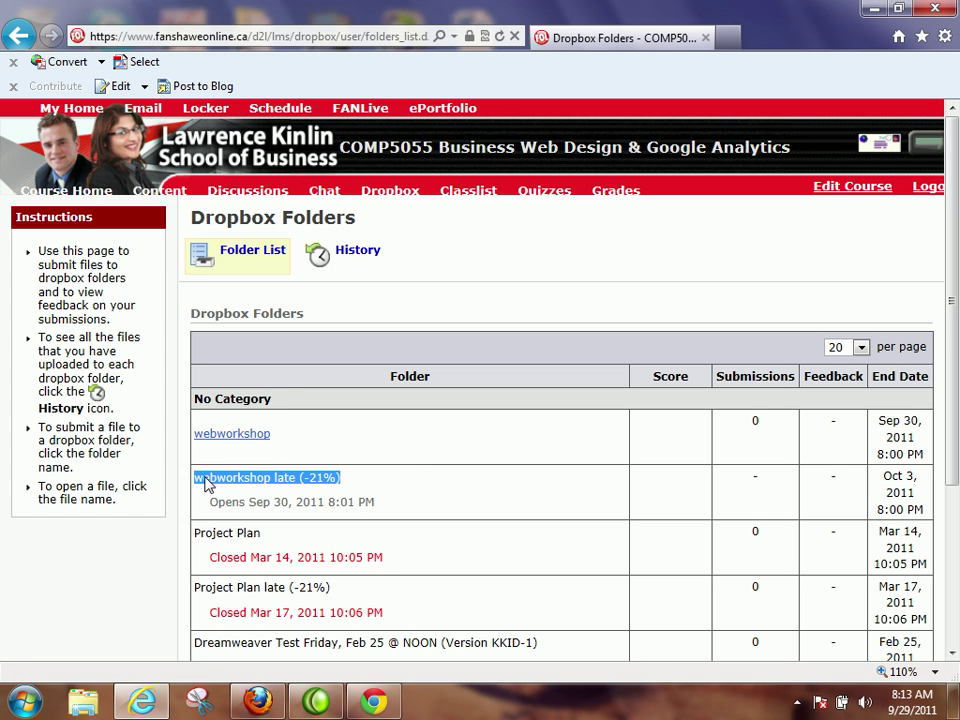
{"action": "left_click", "coordinate": [418, 500]}
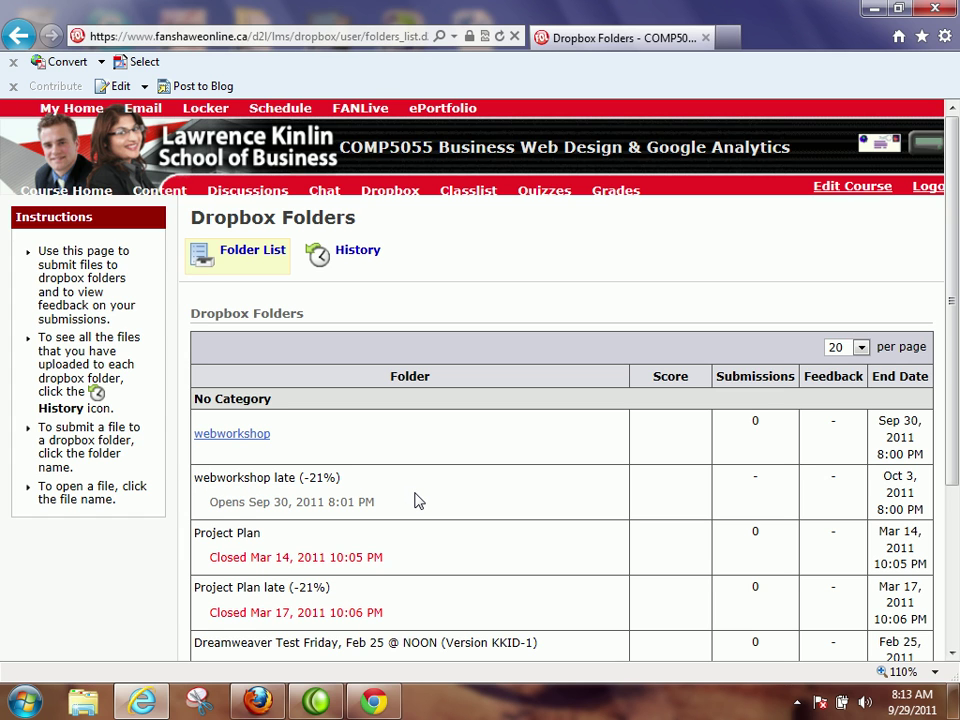
{"action": "left_click_drag", "start_coordinate": [340, 478], "coordinate": [200, 479]}
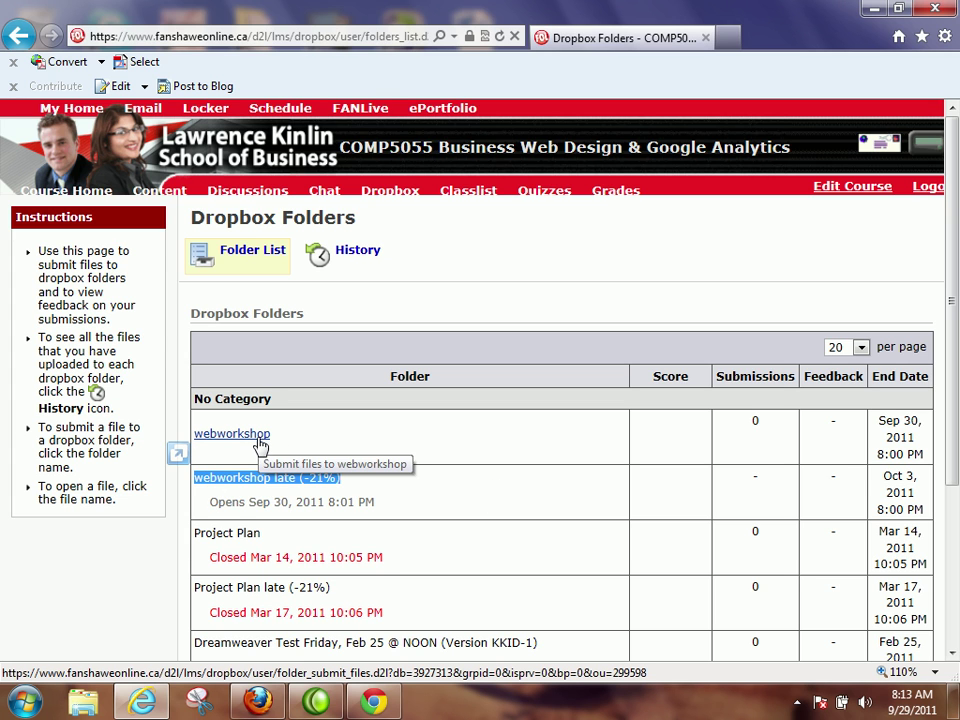
{"action": "left_click", "coordinate": [881, 7]}
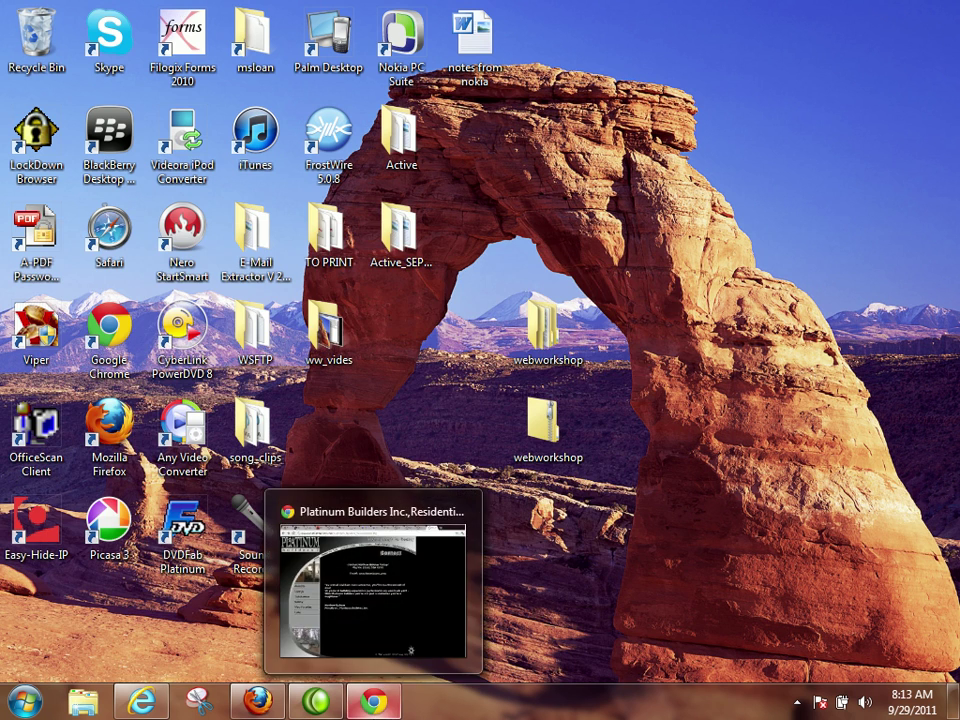
{"action": "left_click", "coordinate": [797, 703]}
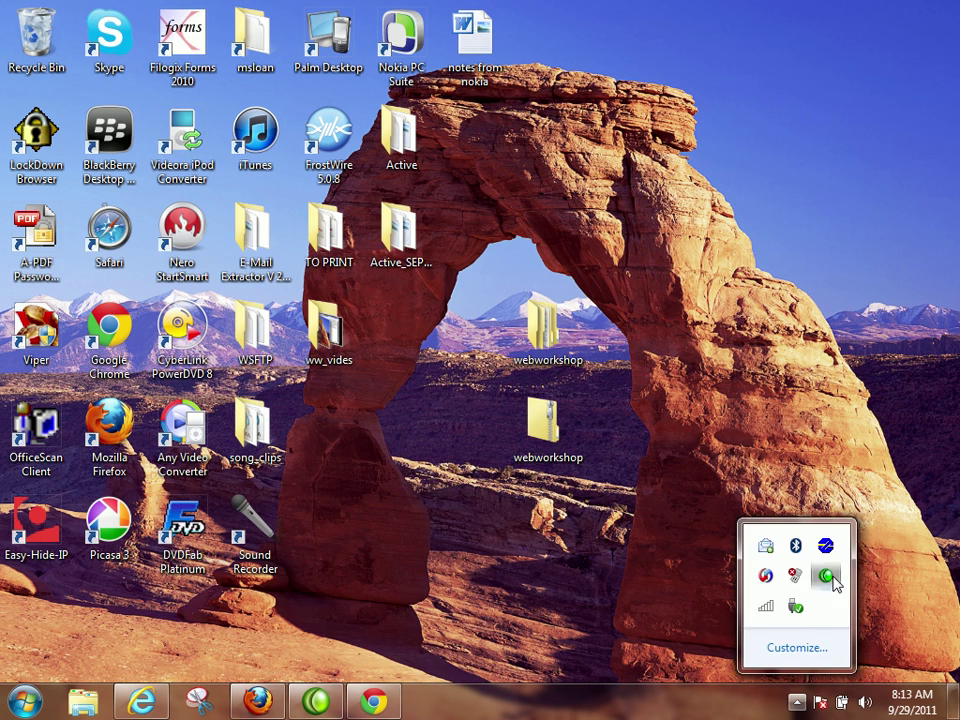